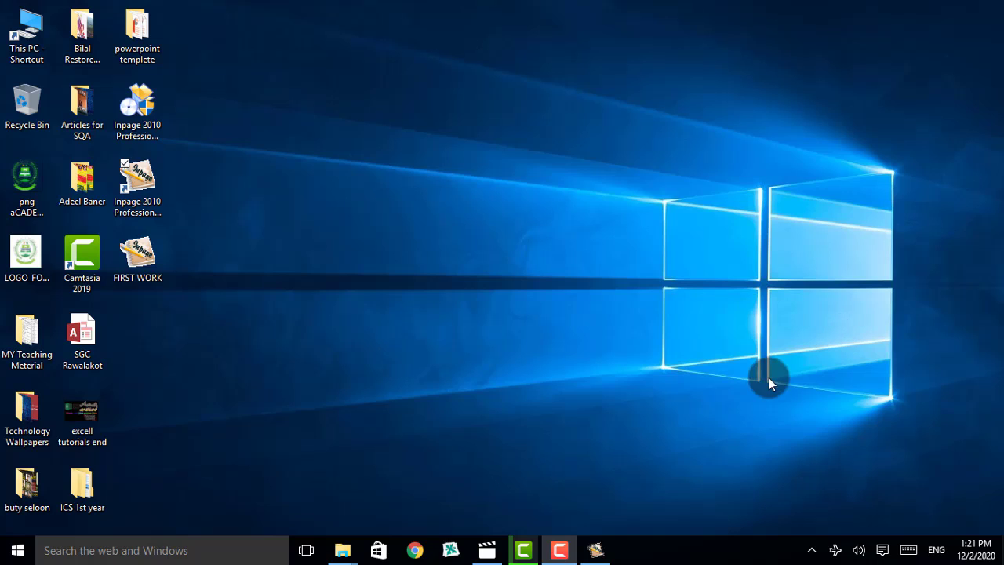
# Step: Switch to InPage and draw a rectangle about 82 mm wide and 42 mm high in the page's upper left area
pyautogui.click(602, 552)
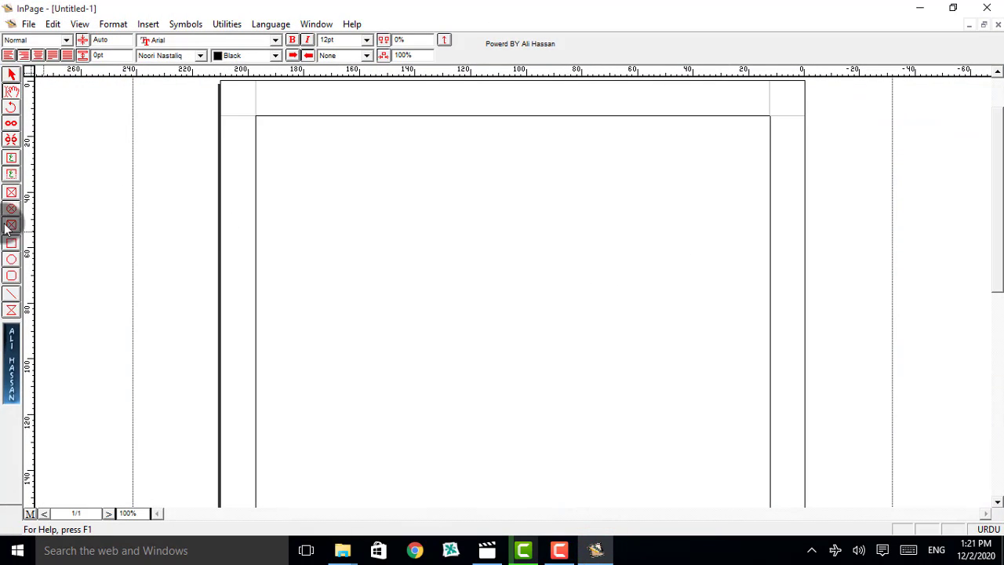
pyautogui.click(12, 94)
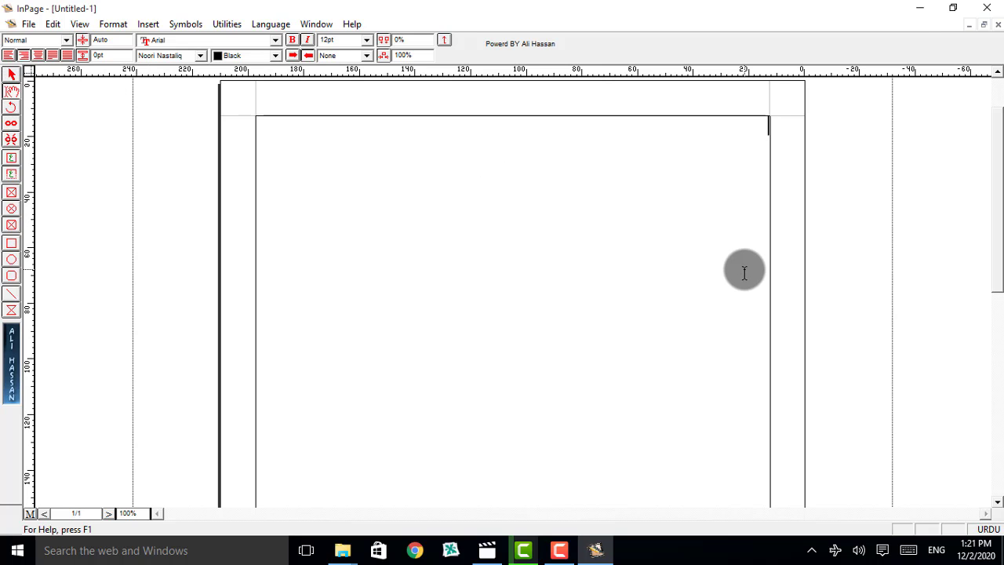
pyautogui.click(744, 272)
pyautogui.click(11, 74)
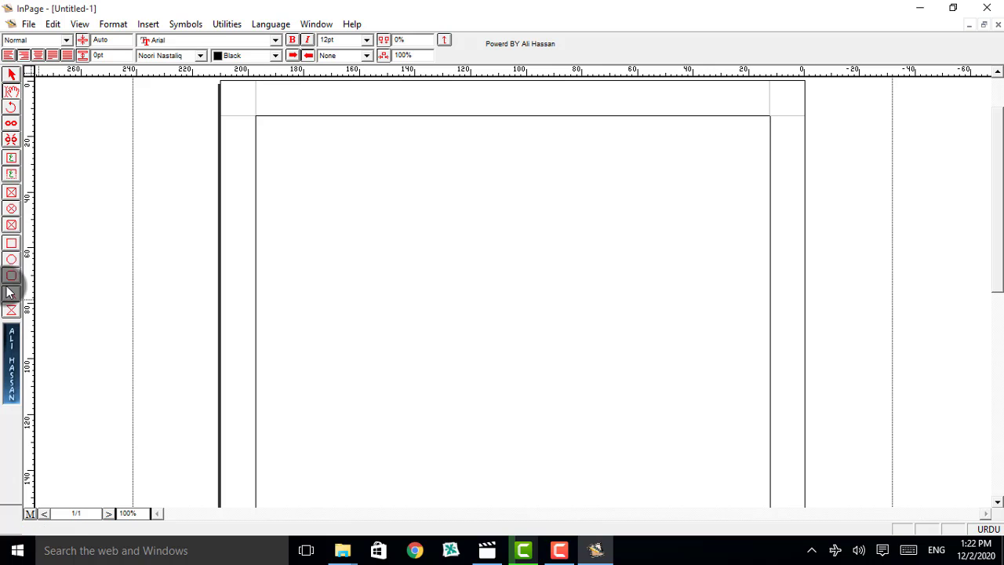
pyautogui.click(12, 248)
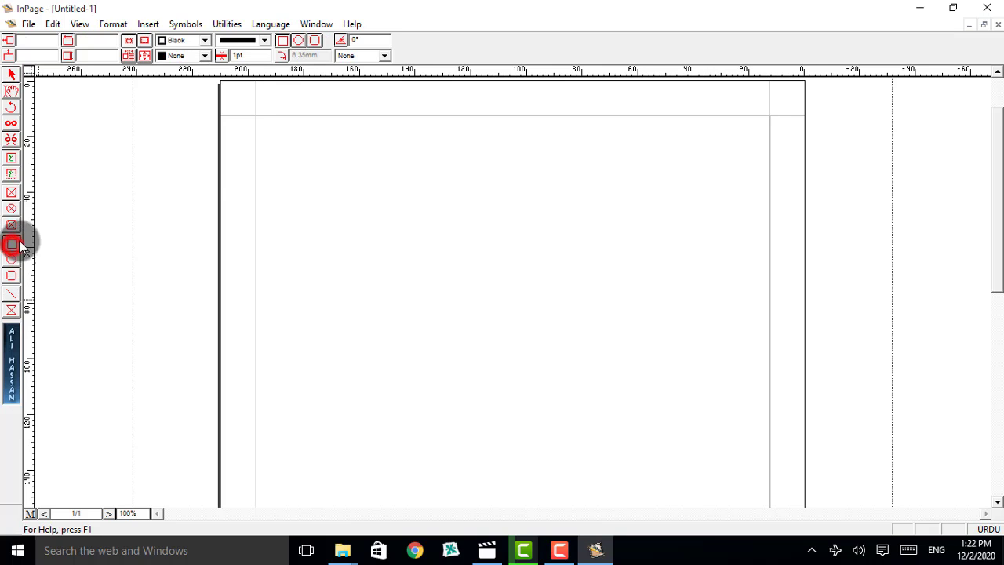
pyautogui.moveTo(280, 139); pyautogui.dragTo(508, 254)
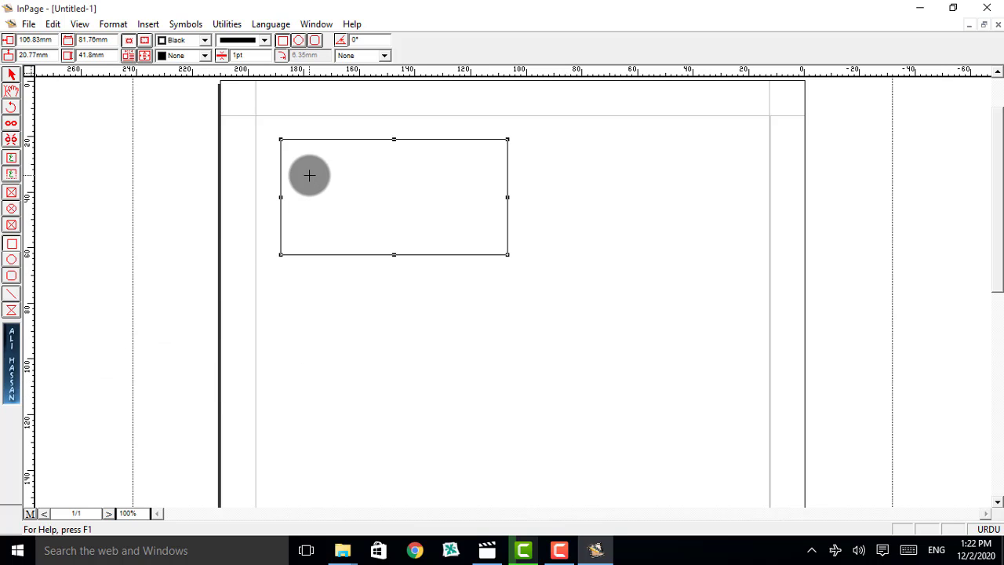
# Step: Draw a circle about 56 mm wide below the rectangle and a rounded rectangle about 38 by 43 mm to the rectangle's right
pyautogui.click(11, 259)
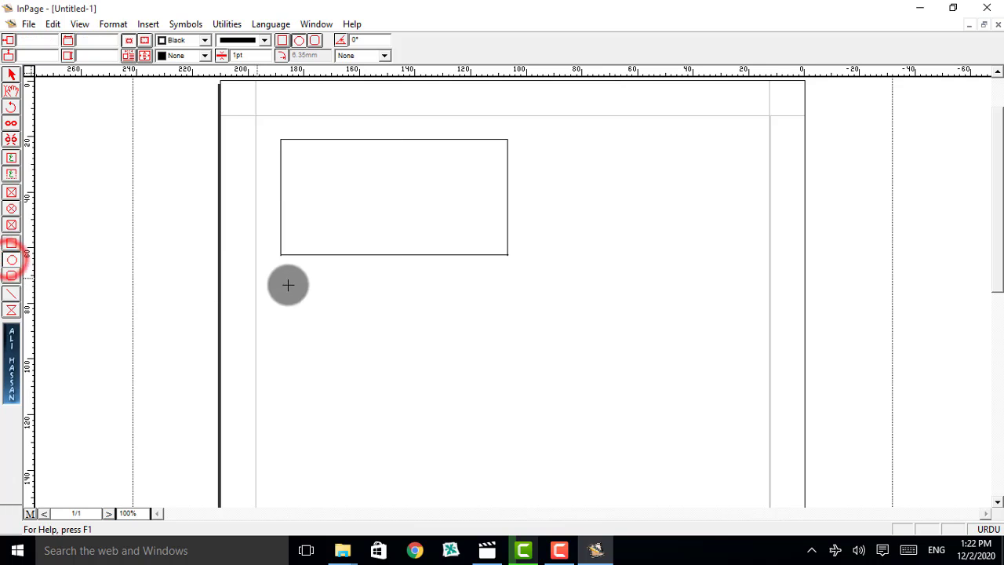
pyautogui.moveTo(315, 290); pyautogui.dragTo(470, 439)
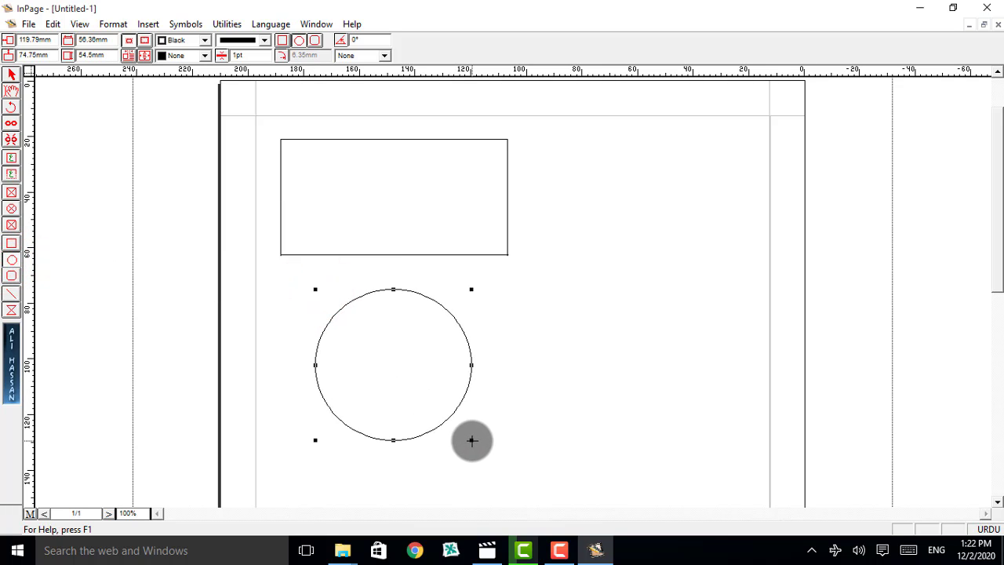
pyautogui.click(10, 275)
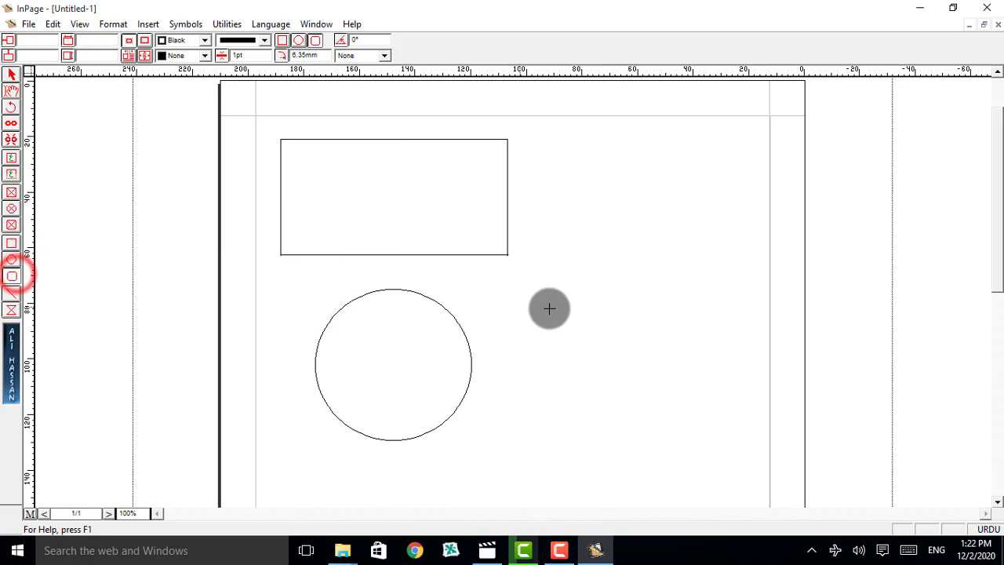
pyautogui.moveTo(558, 140); pyautogui.dragTo(662, 259)
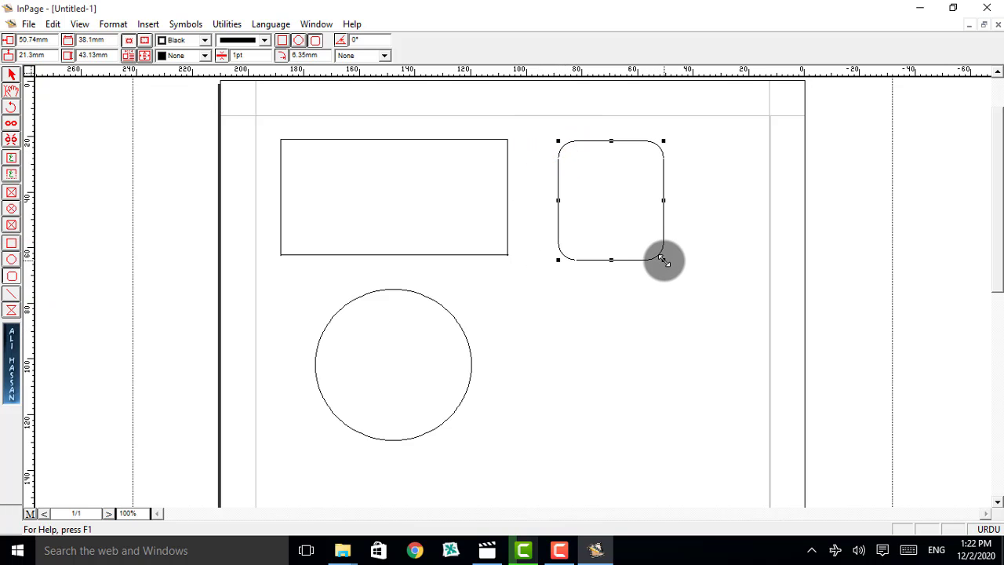
pyautogui.click(12, 245)
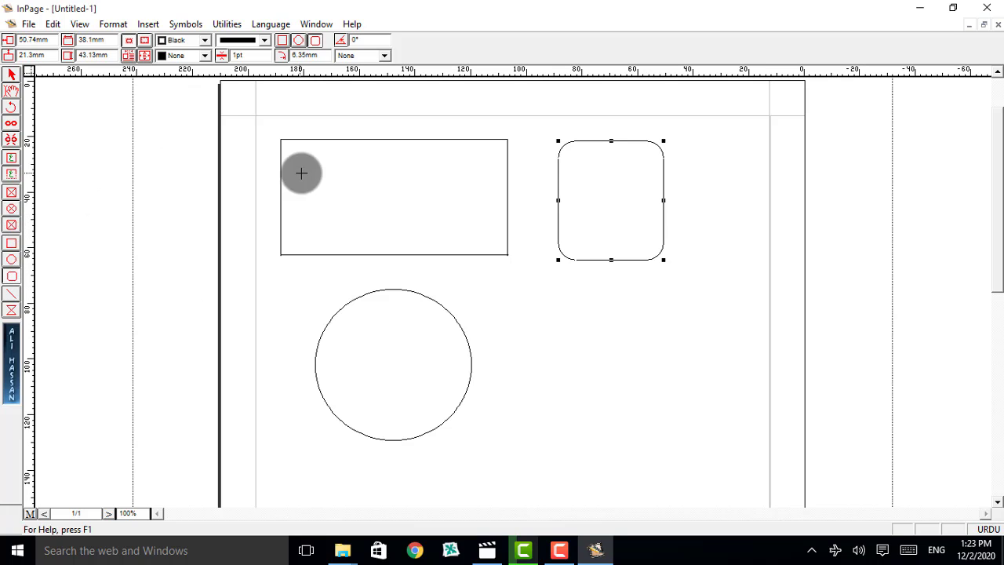
pyautogui.click(12, 260)
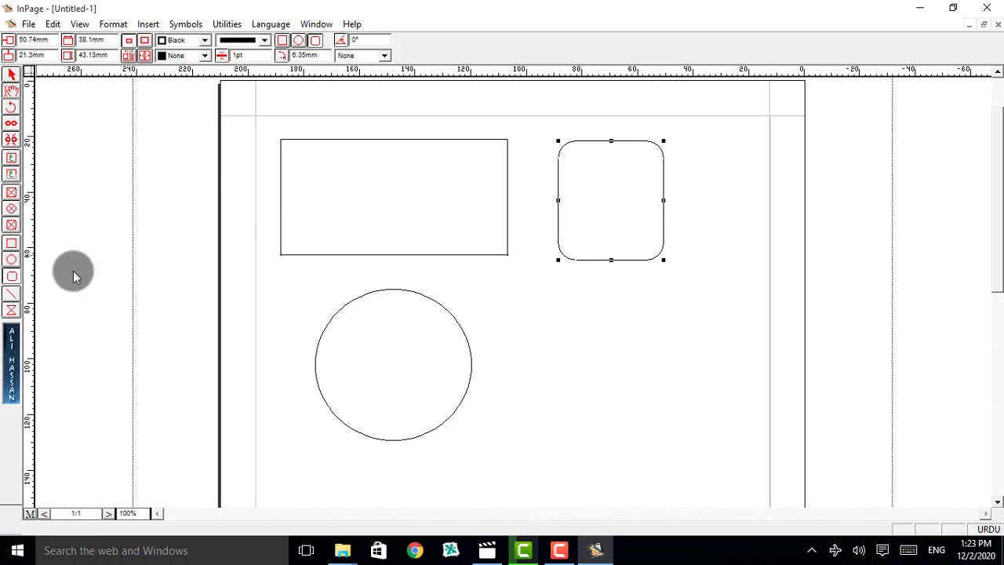
pyautogui.click(12, 276)
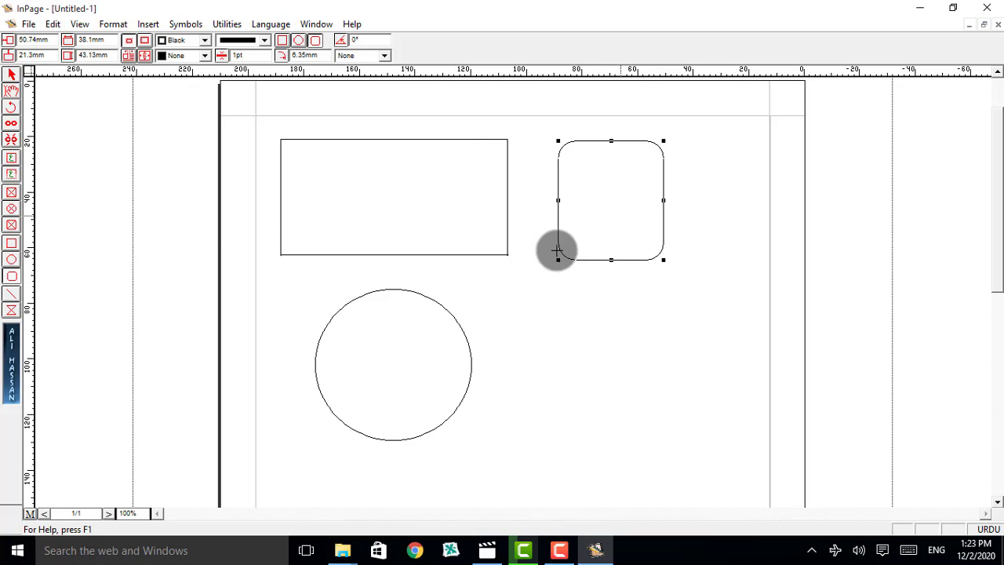
pyautogui.click(16, 292)
pyautogui.moveTo(528, 385); pyautogui.dragTo(743, 320)
pyautogui.press('Delete')
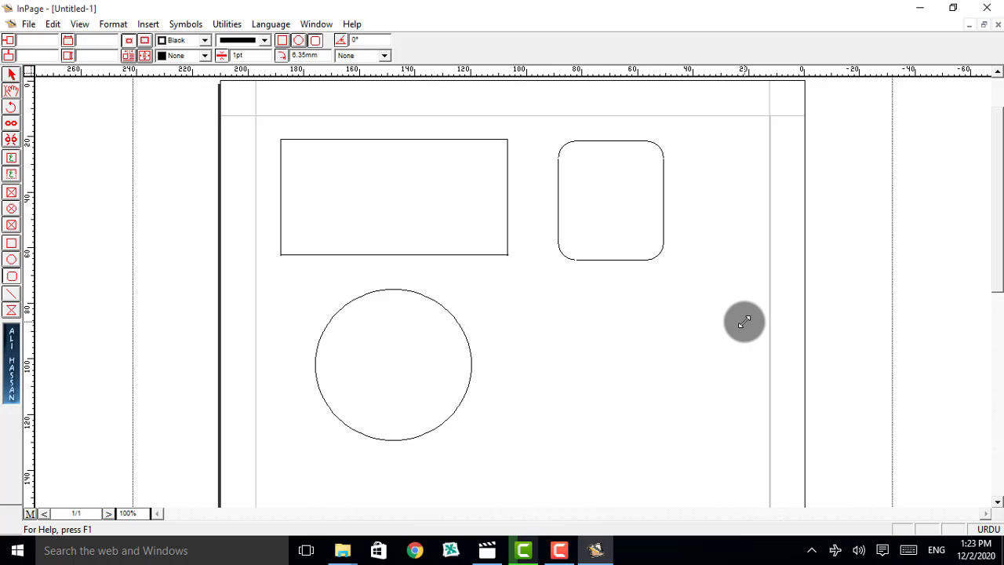
# Step: Draw a horizontal line about 114 mm long from the circle's centre towards the page's right side, then return to the selection tool
pyautogui.click(12, 298)
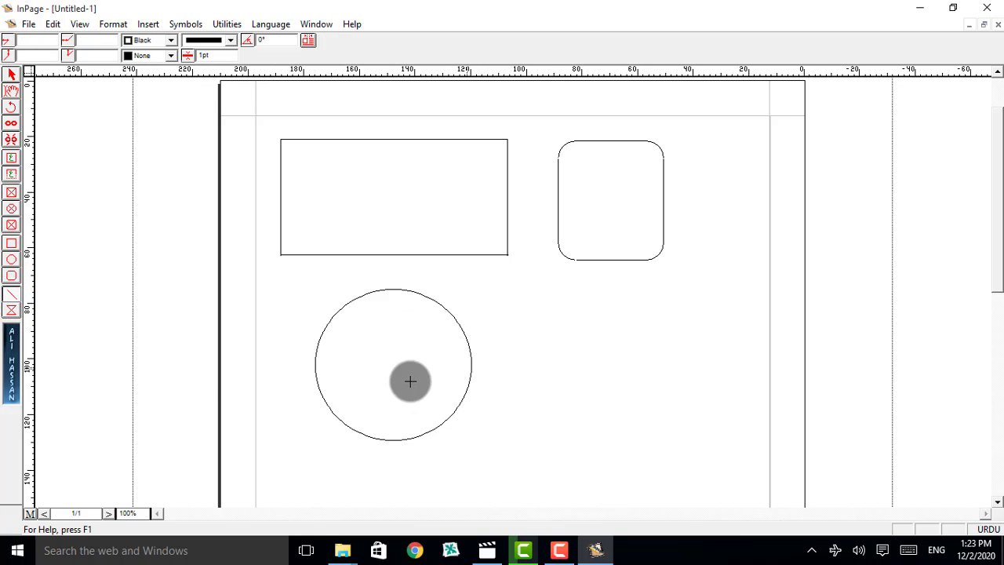
pyautogui.moveTo(391, 366); pyautogui.dragTo(709, 361)
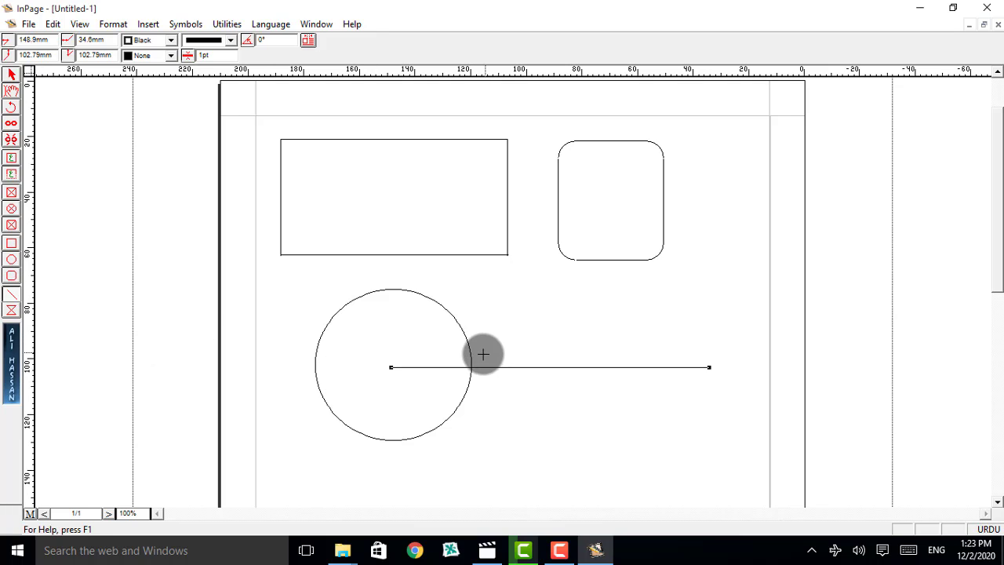
pyautogui.click(13, 75)
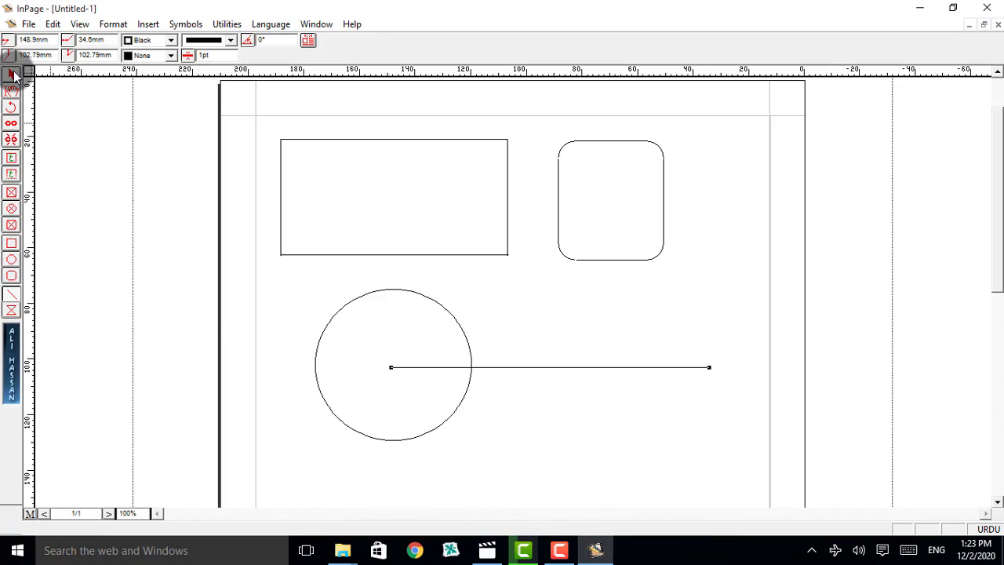
pyautogui.click(13, 79)
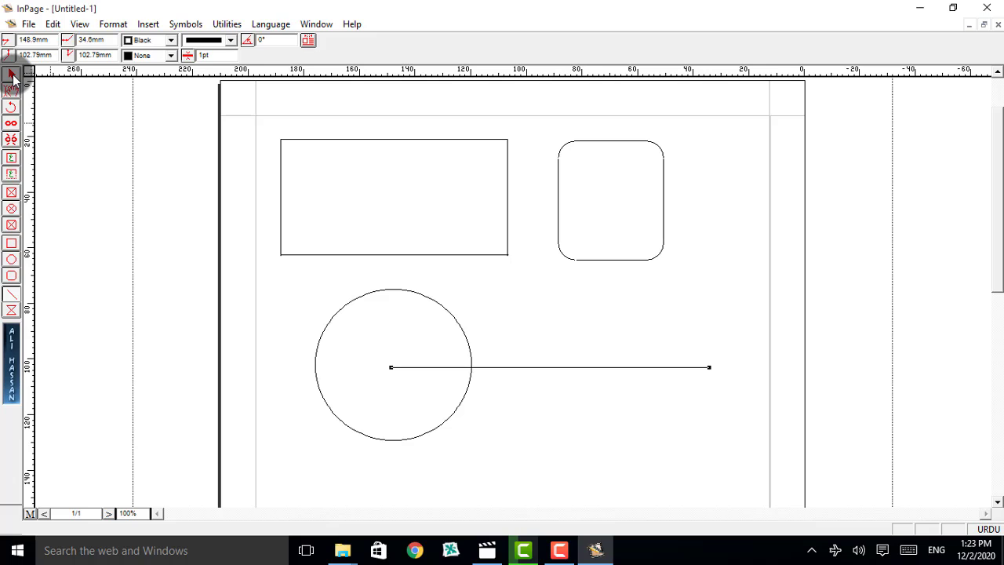
# Step: Select the rectangle by its border and try selecting the rectangle, rounded rectangle and circle from their interiors
pyautogui.click(362, 143)
pyautogui.click(362, 143)
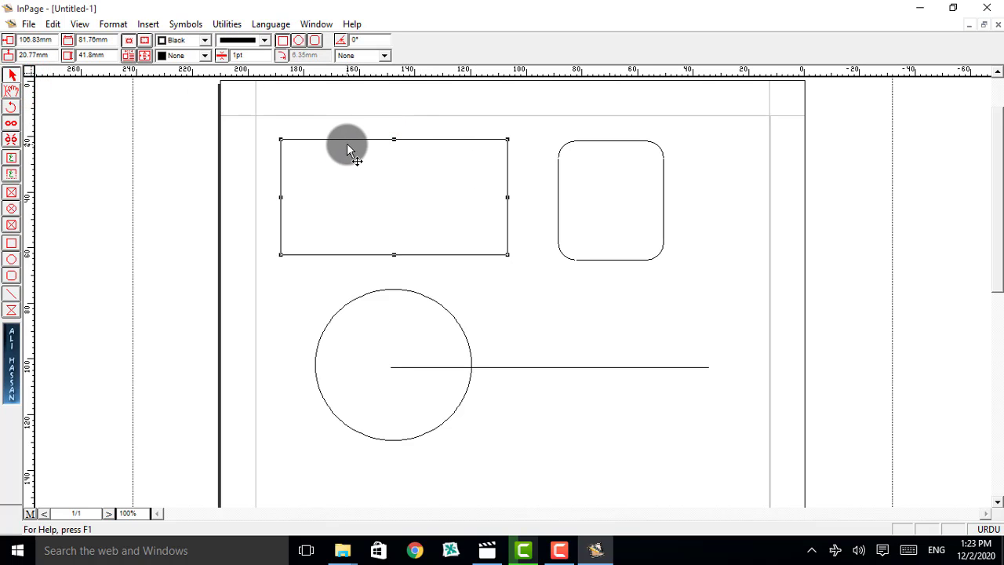
pyautogui.click(379, 187)
pyautogui.click(586, 203)
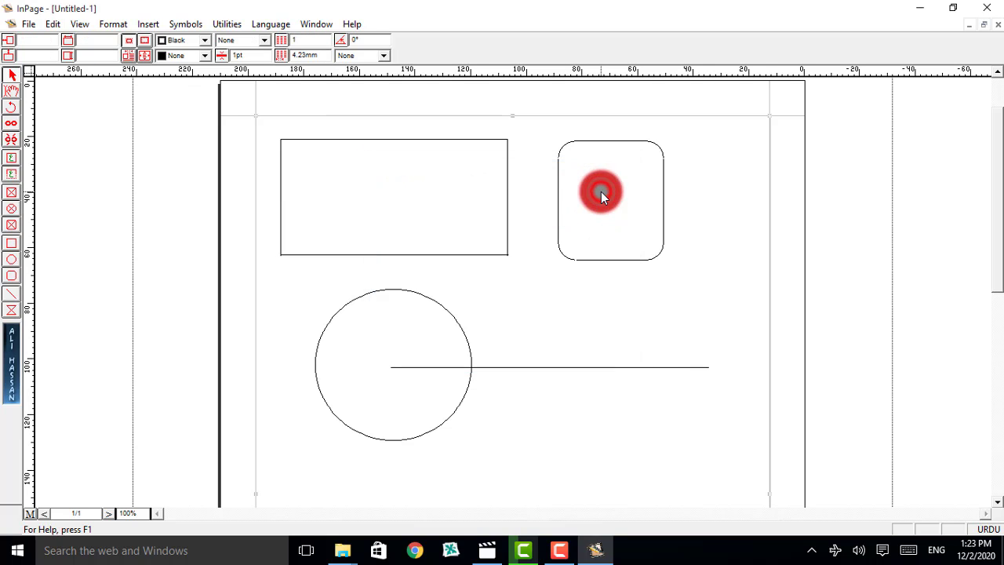
pyautogui.click(627, 196)
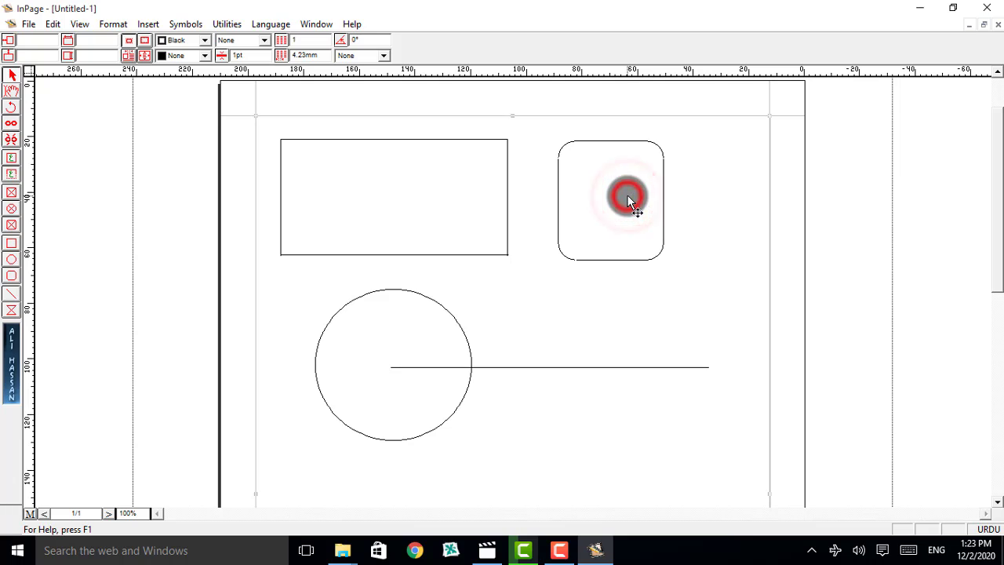
pyautogui.click(365, 358)
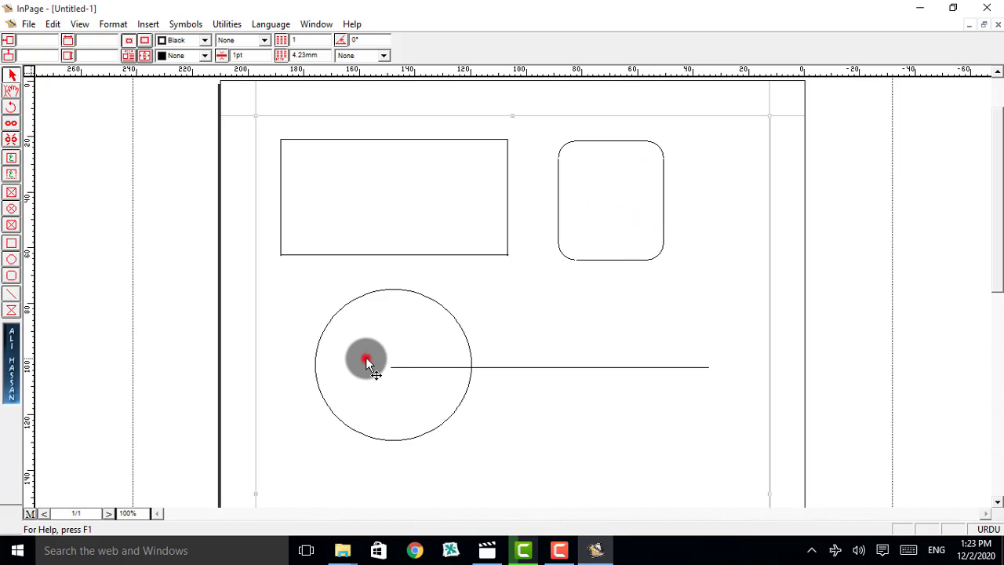
# Step: Move the rectangle to just below the horizontal line, to the right of the circle
pyautogui.click(384, 139)
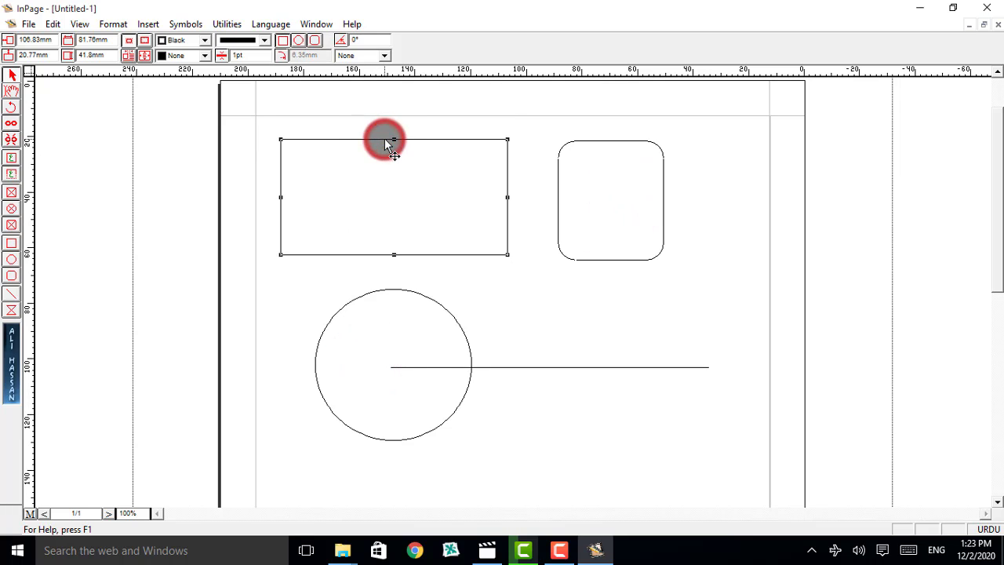
pyautogui.moveTo(385, 140); pyautogui.dragTo(400, 154)
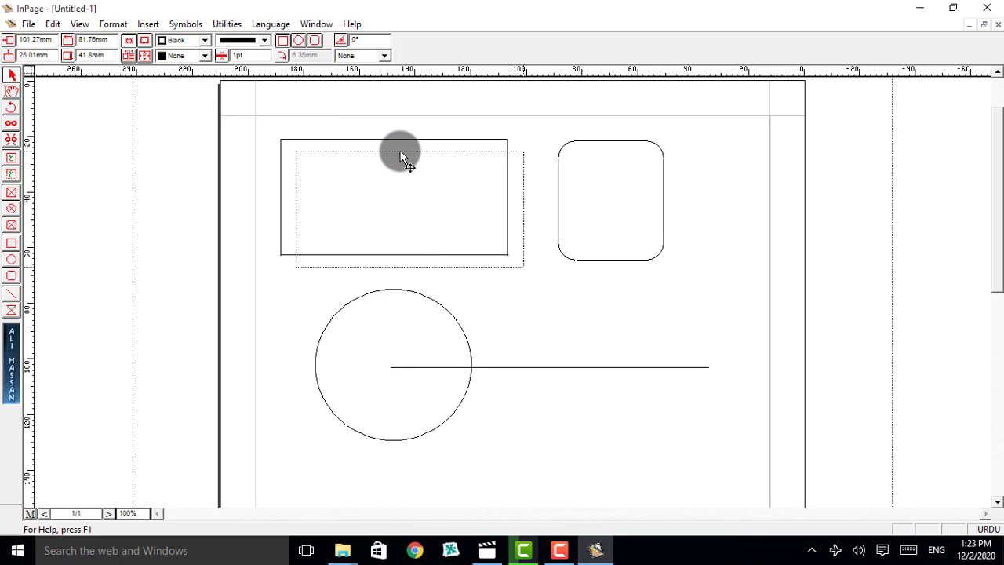
pyautogui.moveTo(400, 155); pyautogui.dragTo(582, 376)
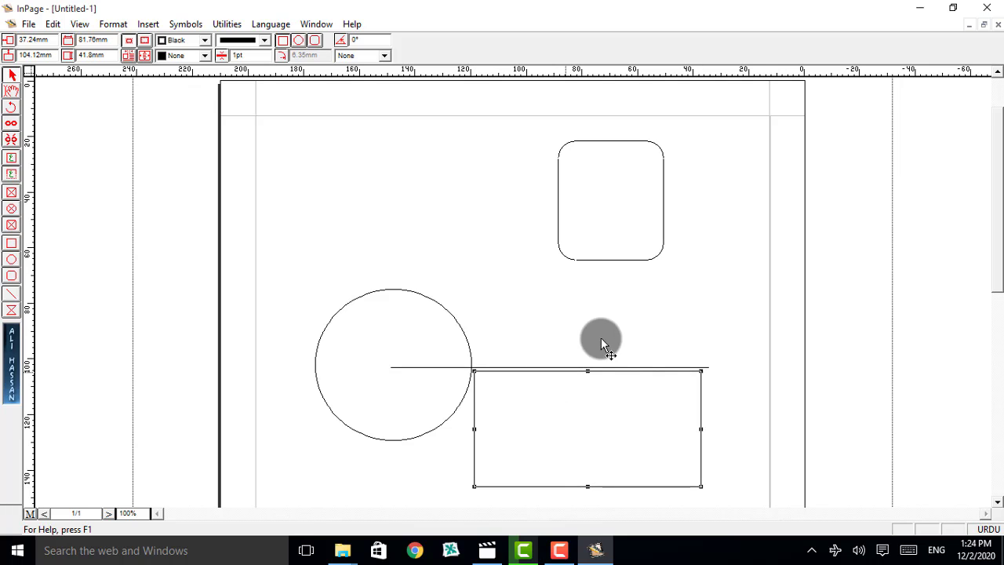
# Step: Move the rounded rectangle down so it rests just above the horizontal line
pyautogui.click(625, 259)
pyautogui.moveTo(625, 260); pyautogui.dragTo(598, 361)
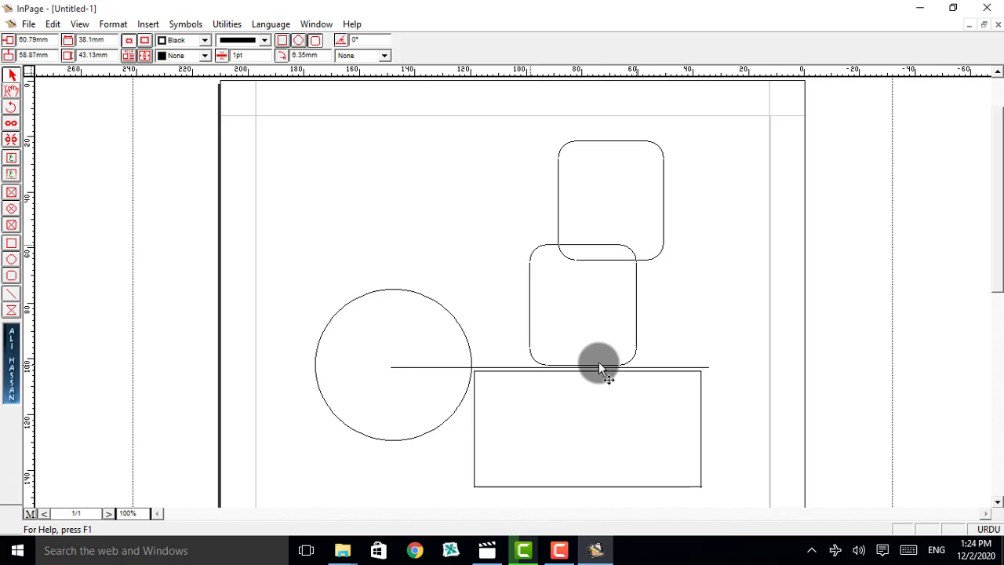
pyautogui.click(699, 277)
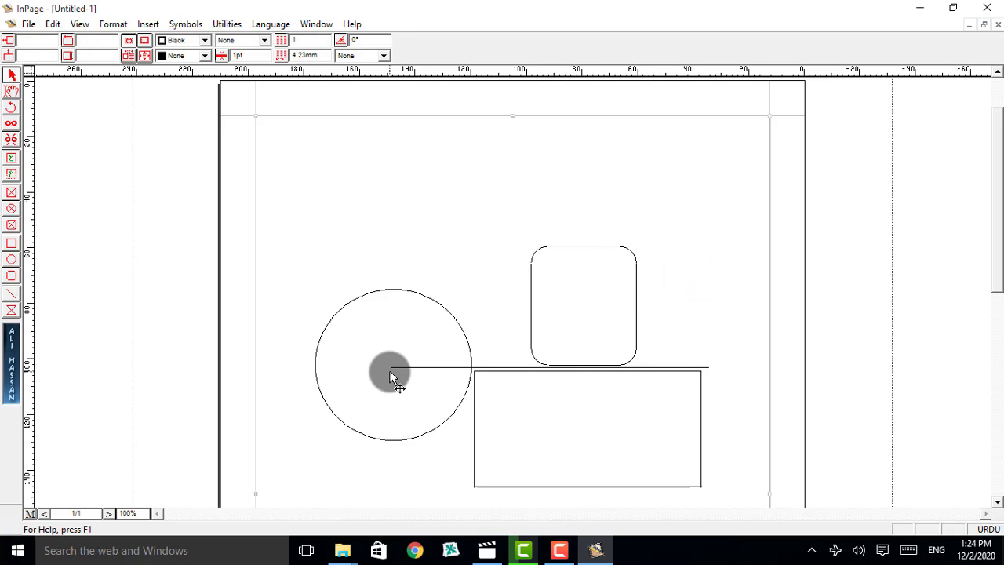
# Step: Move the circle left until its right edge meets the start of the horizontal line
pyautogui.click(327, 329)
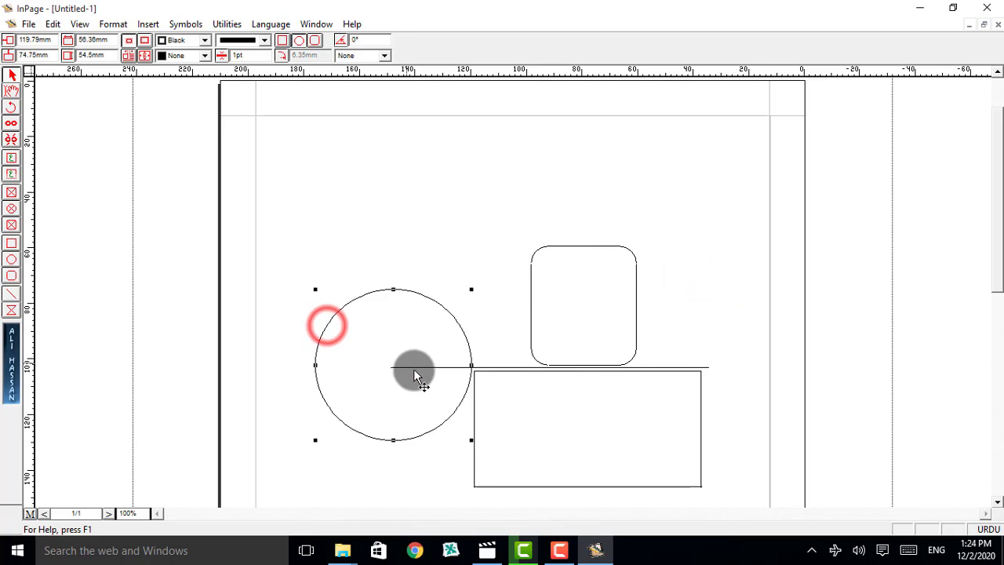
pyautogui.moveTo(432, 428); pyautogui.dragTo(355, 441)
pyautogui.moveTo(347, 436); pyautogui.dragTo(352, 436)
pyautogui.click(439, 214)
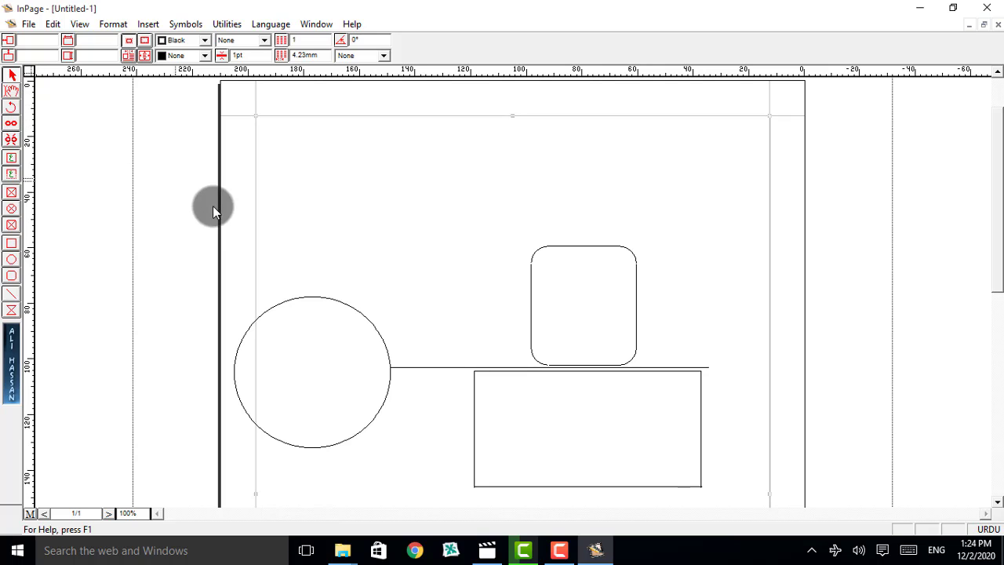
# Step: Move the rounded rectangle up, leaving a clear gap above the horizontal line
pyautogui.click(575, 249)
pyautogui.click(592, 299)
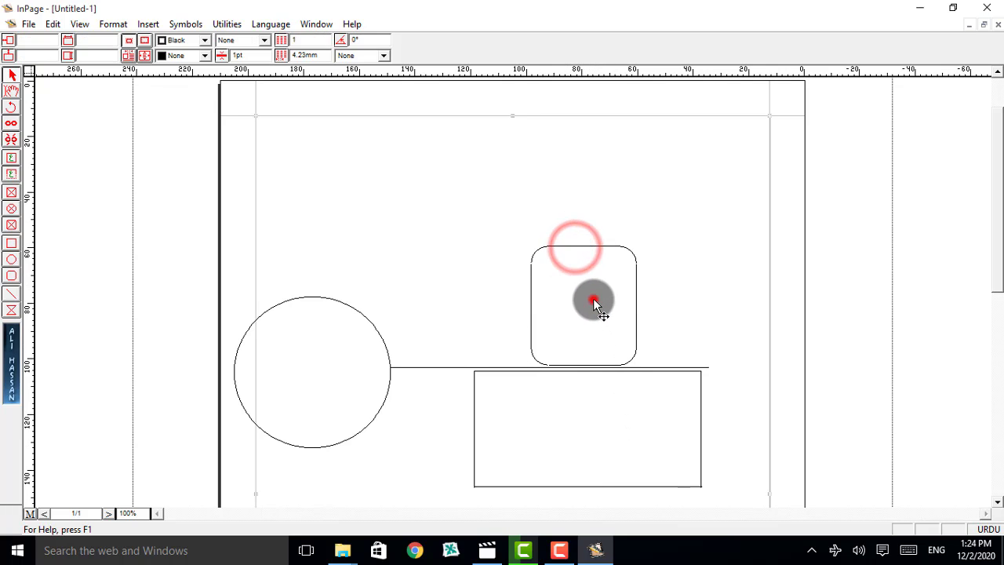
pyautogui.moveTo(583, 245); pyautogui.dragTo(593, 172)
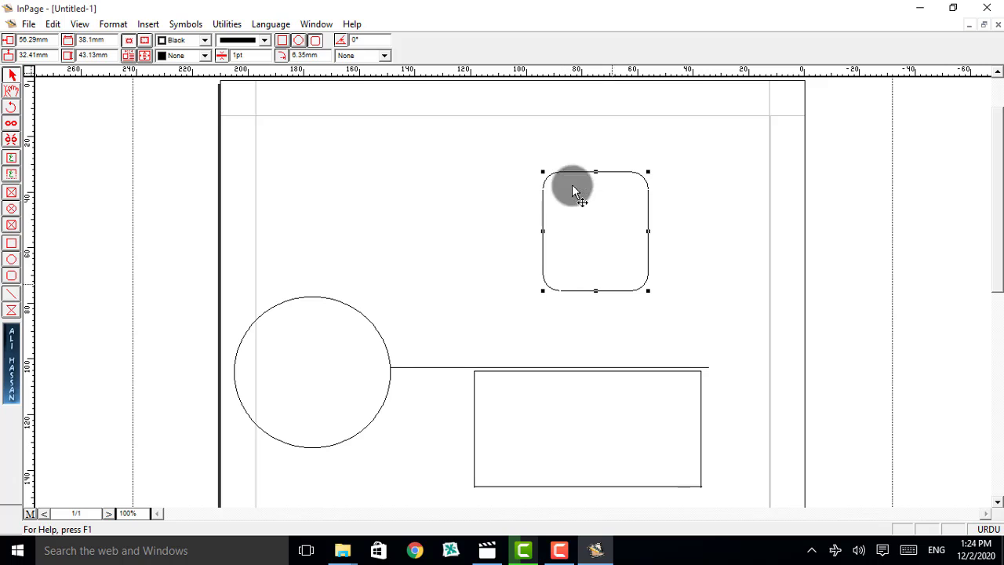
# Step: Rotate the rounded rectangle freehand about its centre to an angle of about 219°
pyautogui.click(11, 105)
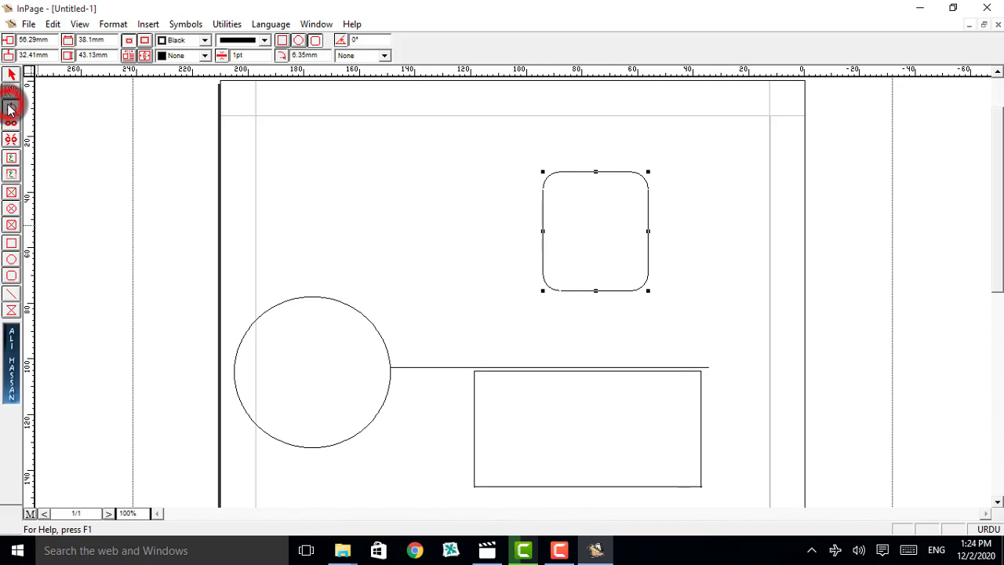
pyautogui.moveTo(599, 232); pyautogui.dragTo(515, 303)
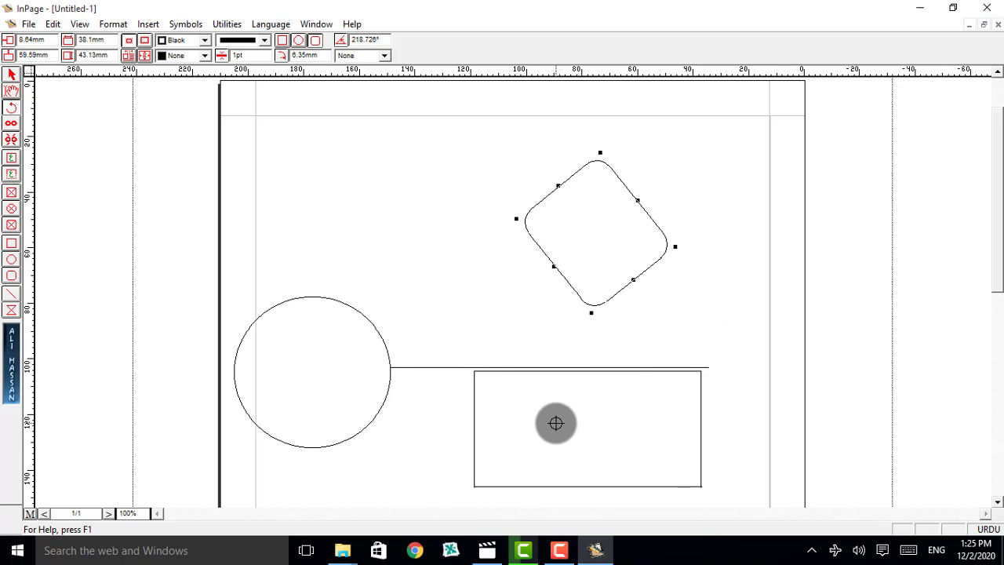
pyautogui.moveTo(587, 427); pyautogui.dragTo(732, 426)
pyautogui.click(11, 74)
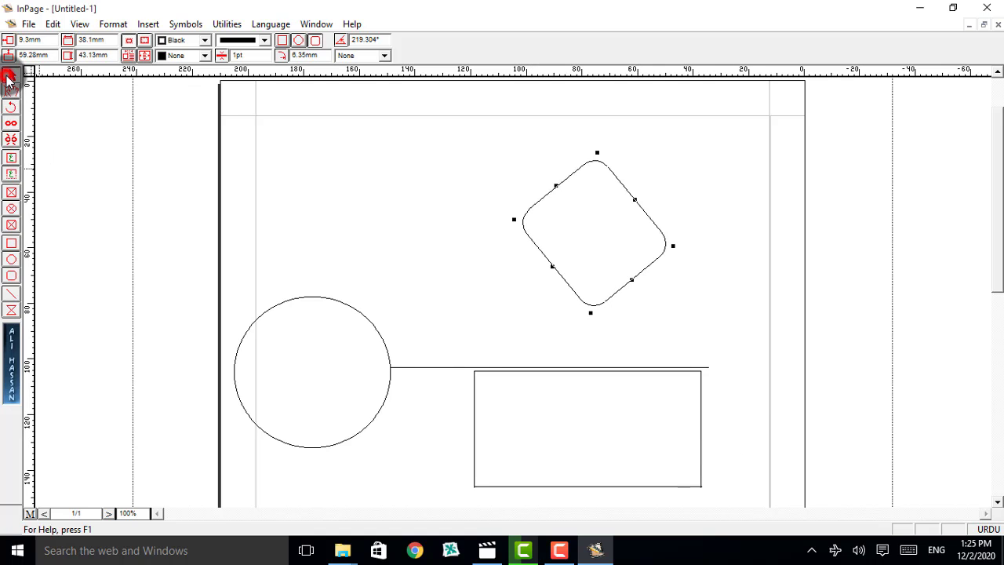
# Step: Rotate the plain rectangle below the horizontal line to an angle of 135°
pyautogui.click(412, 239)
pyautogui.click(502, 418)
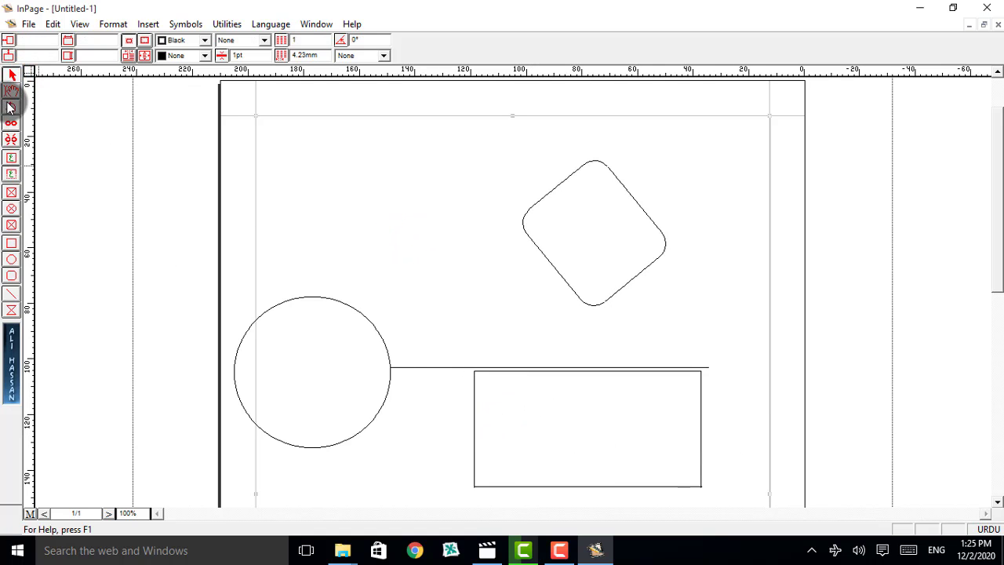
pyautogui.click(475, 396)
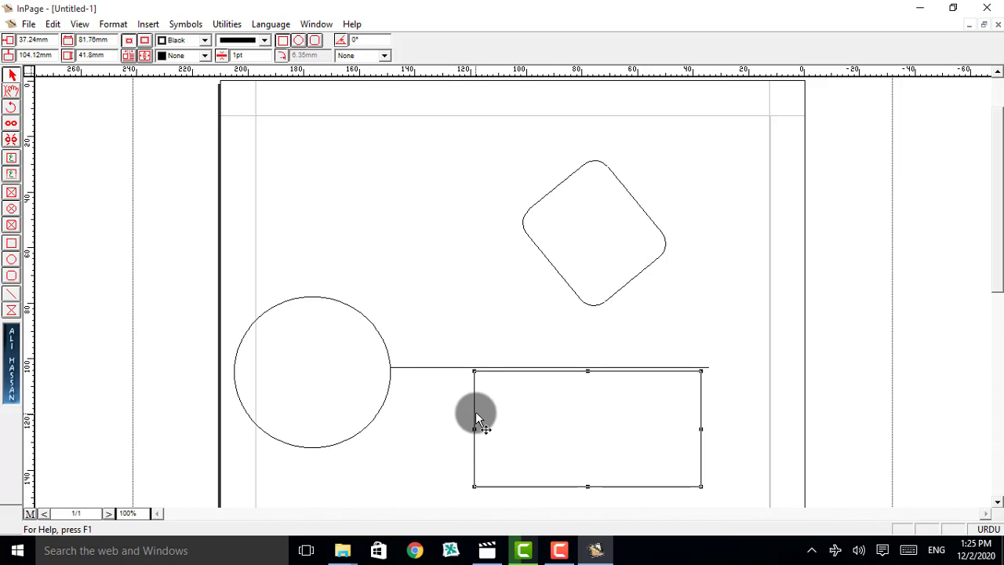
pyautogui.click(10, 110)
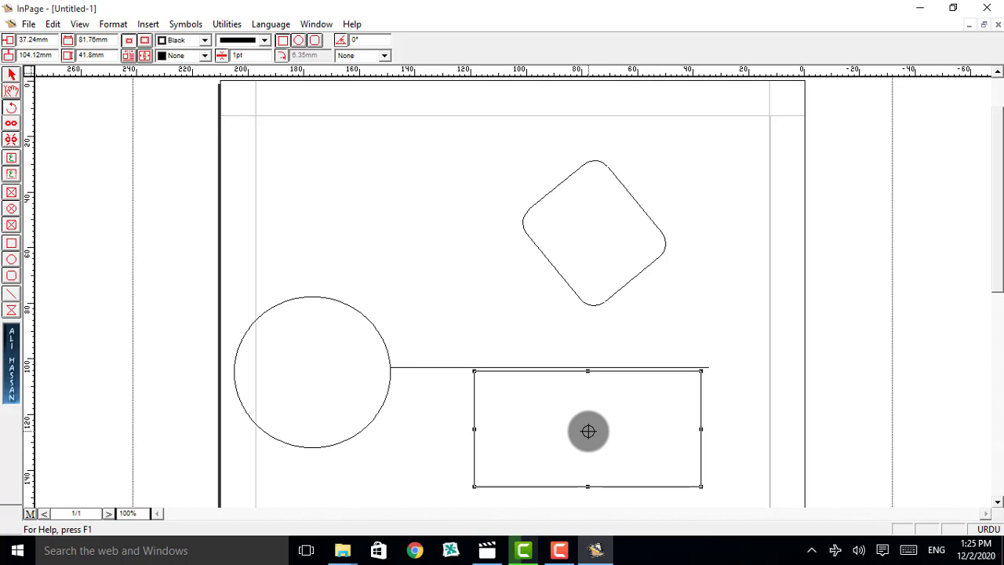
pyautogui.moveTo(588, 430); pyautogui.dragTo(551, 398)
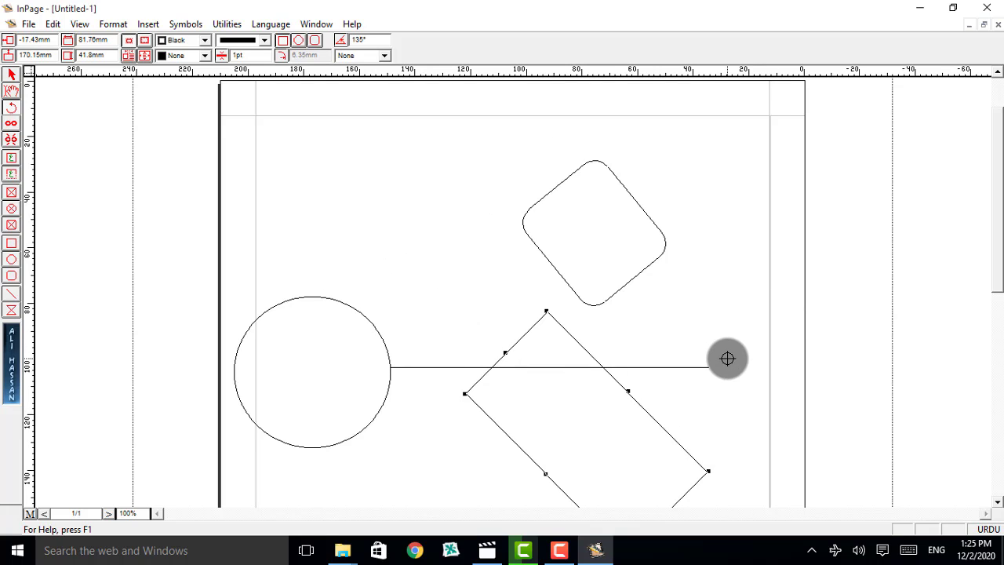
pyautogui.moveTo(1003, 209); pyautogui.dragTo(993, 269)
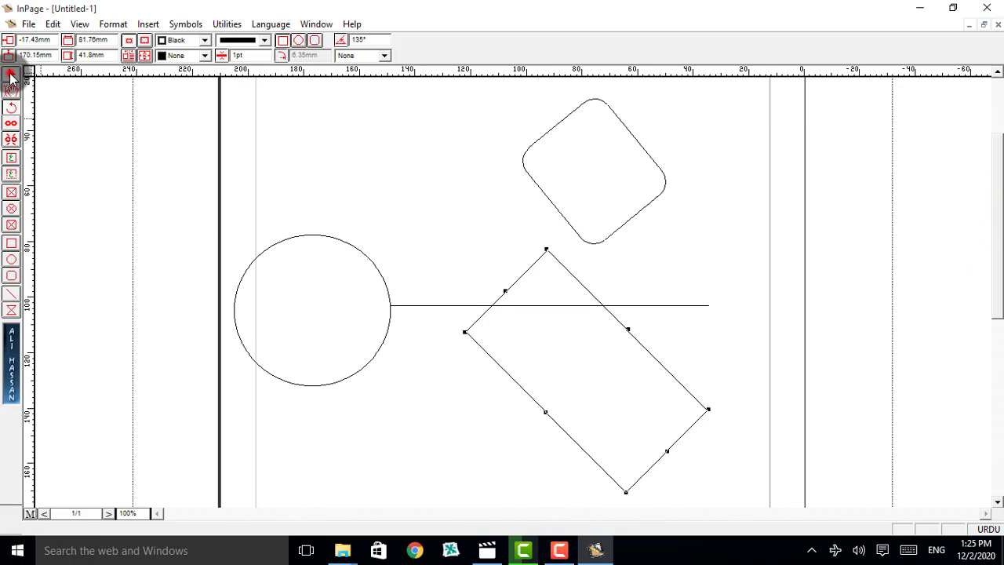
# Step: Try to give the page's main text box a diagonal crosshatch background pattern
pyautogui.click(279, 273)
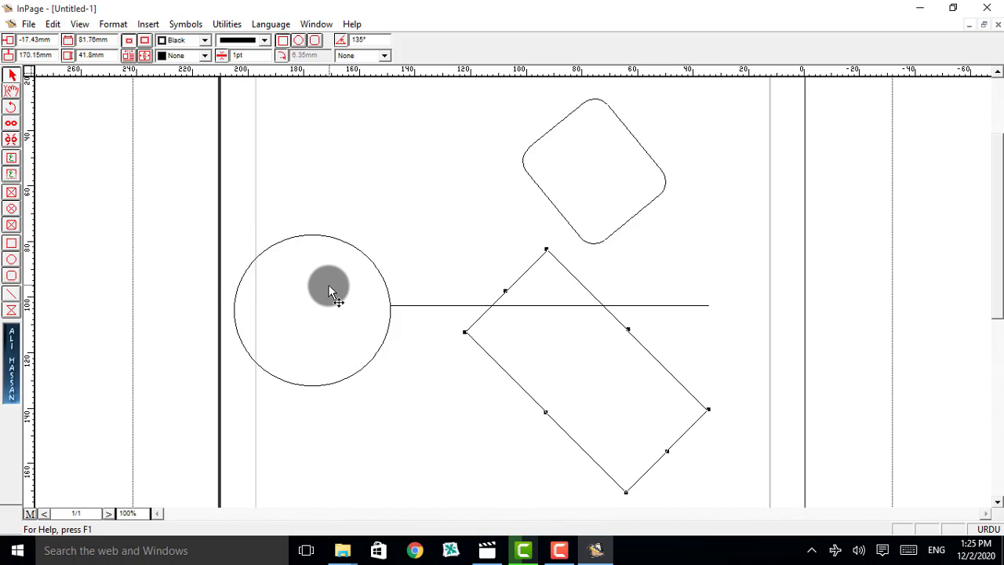
pyautogui.click(285, 242)
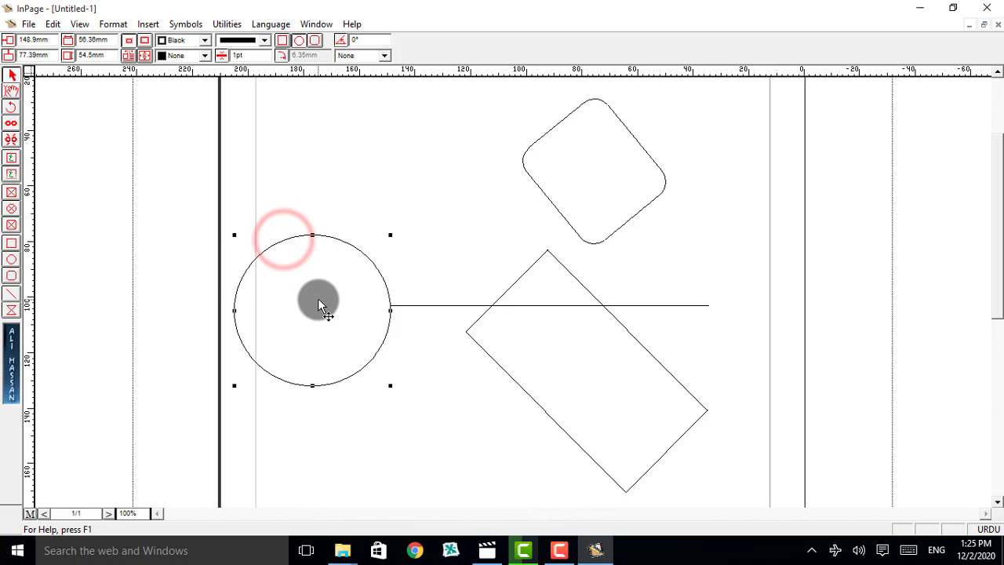
pyautogui.click(318, 302)
pyautogui.doubleClick(318, 301)
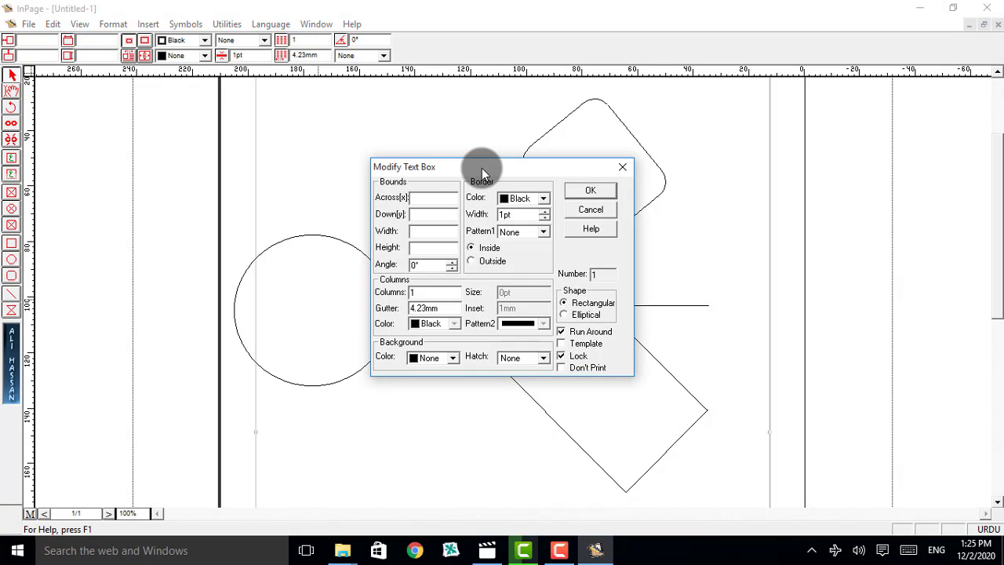
pyautogui.moveTo(483, 169); pyautogui.dragTo(586, 191)
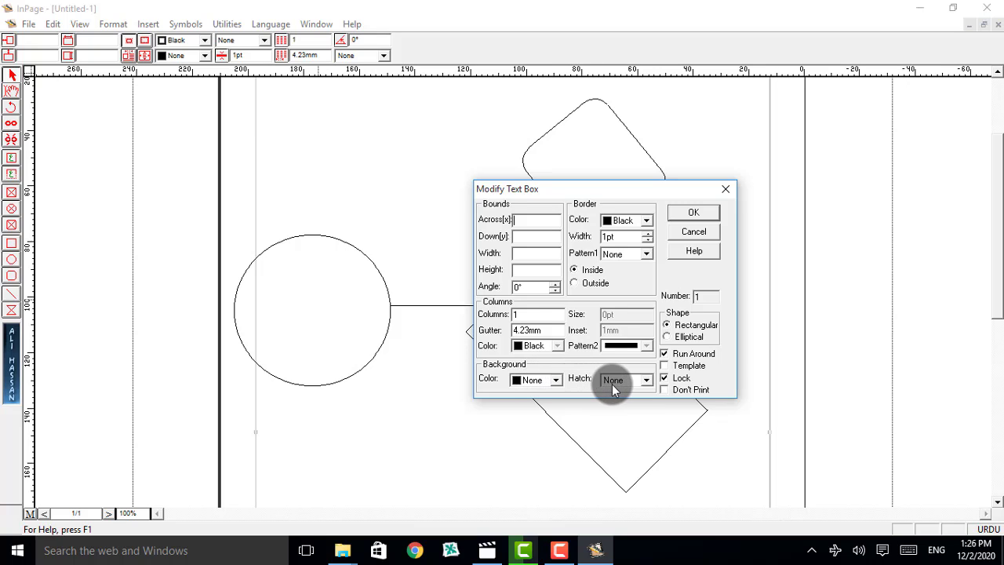
pyautogui.click(646, 381)
pyautogui.click(650, 412)
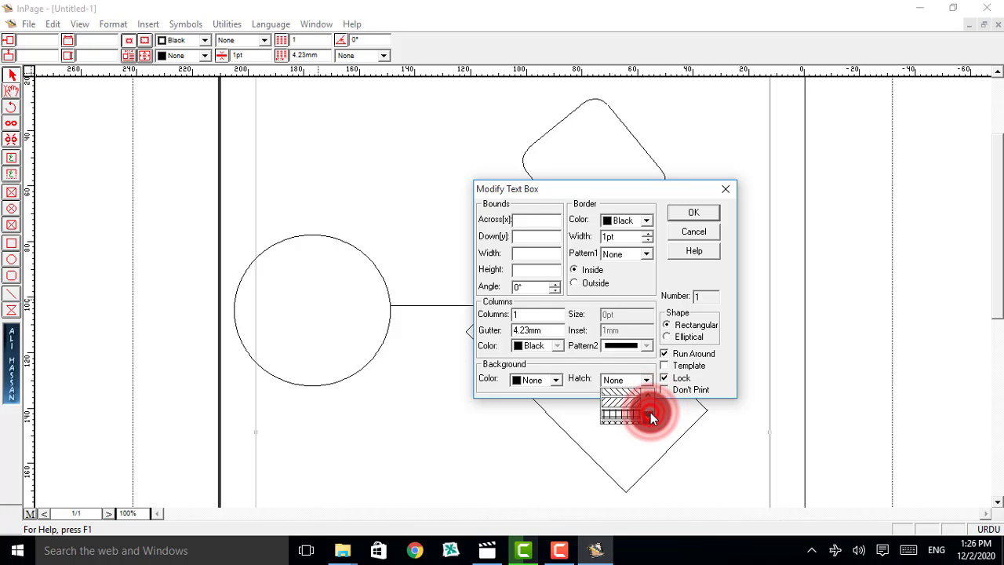
pyautogui.click(650, 411)
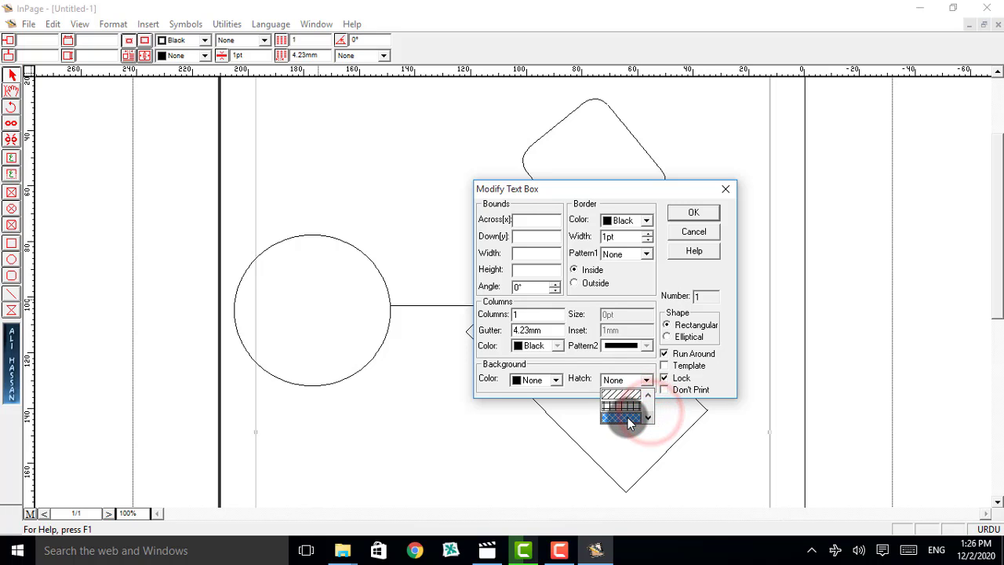
pyautogui.click(627, 418)
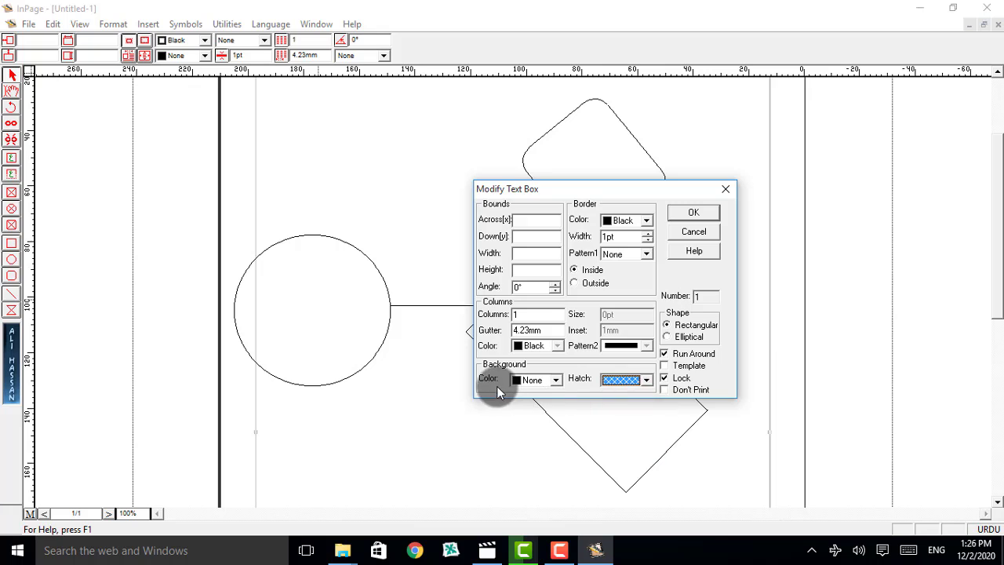
# Step: Apply a cyan background with the chosen hatch to the page's text box and undo the fill
pyautogui.click(557, 381)
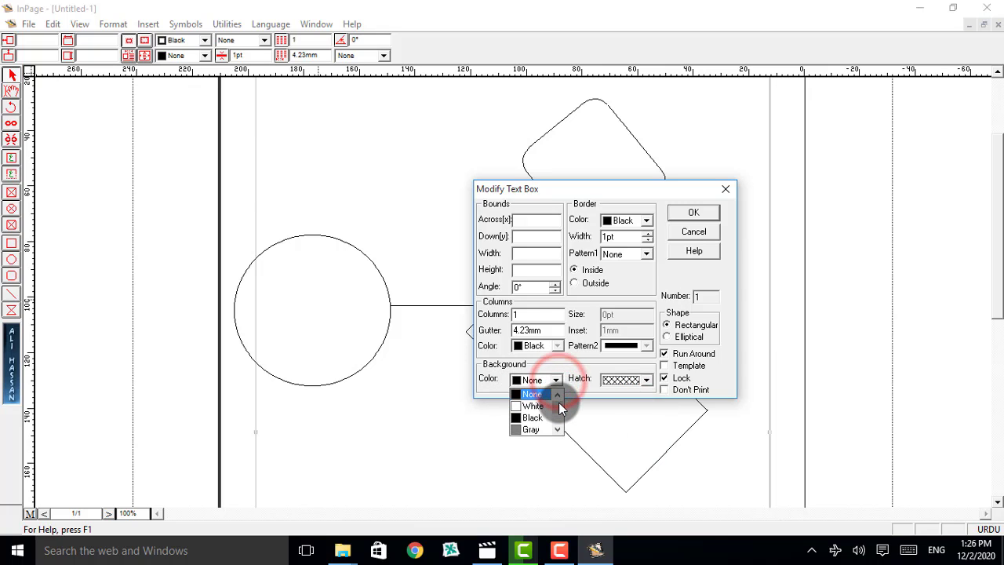
pyautogui.click(559, 406)
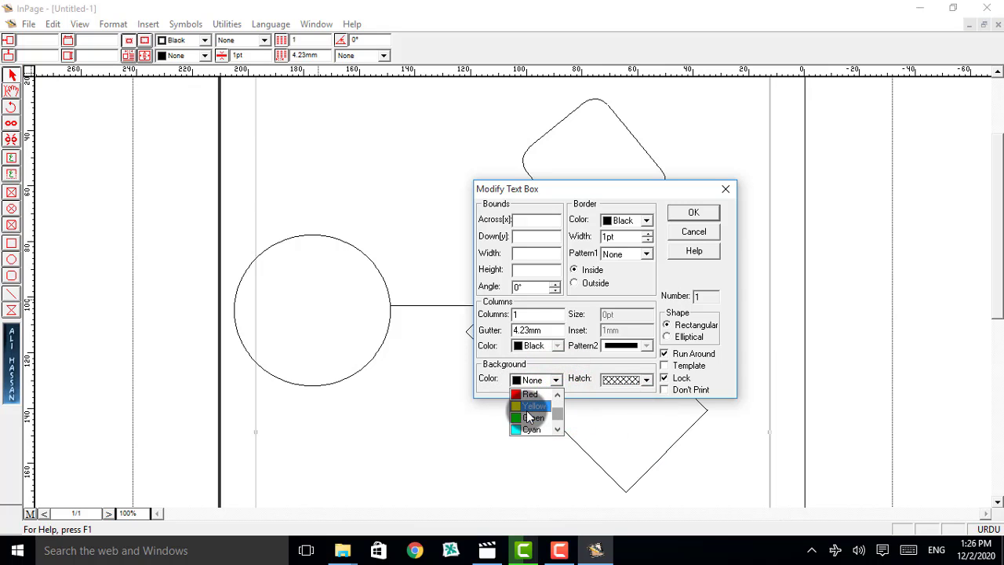
pyautogui.click(533, 430)
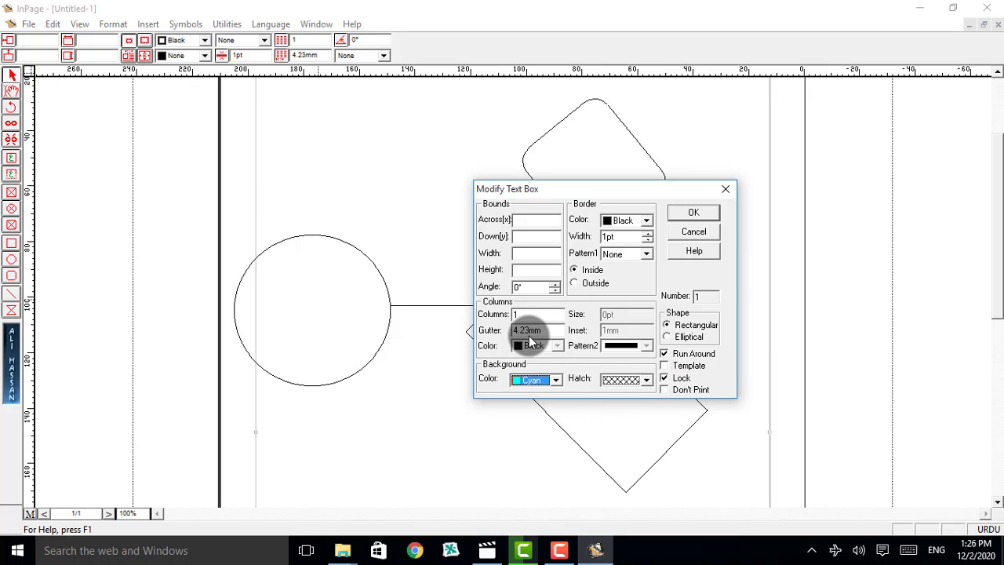
pyautogui.click(695, 213)
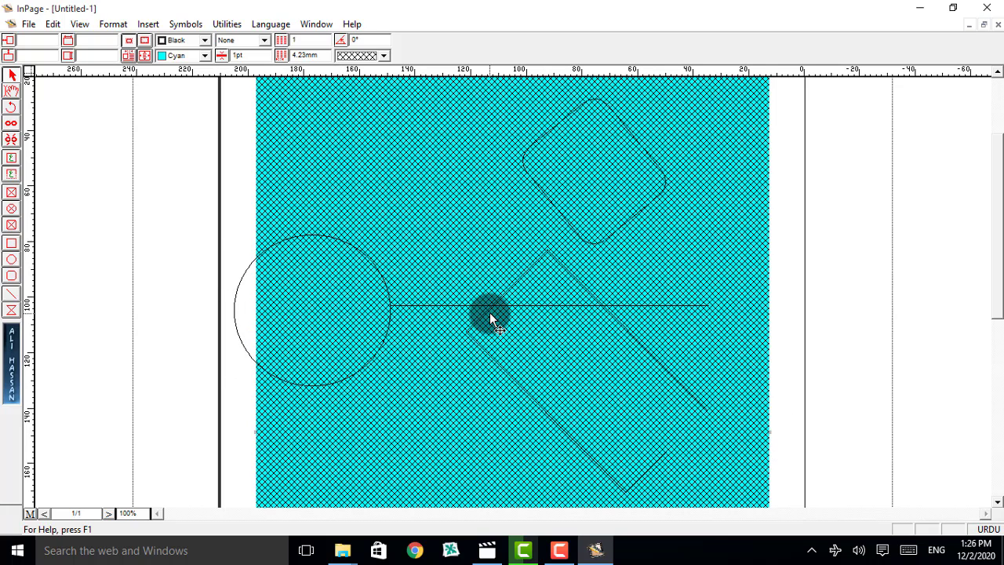
pyautogui.hotkey('ctrl', 'z')
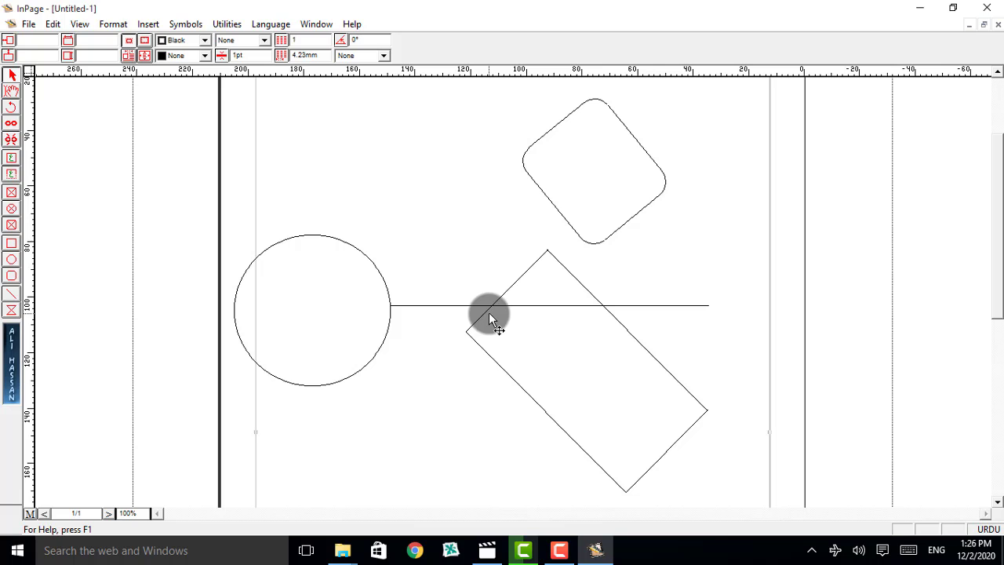
# Step: Fill the circle with a cyan background and a vertical-line hatch
pyautogui.doubleClick(376, 274)
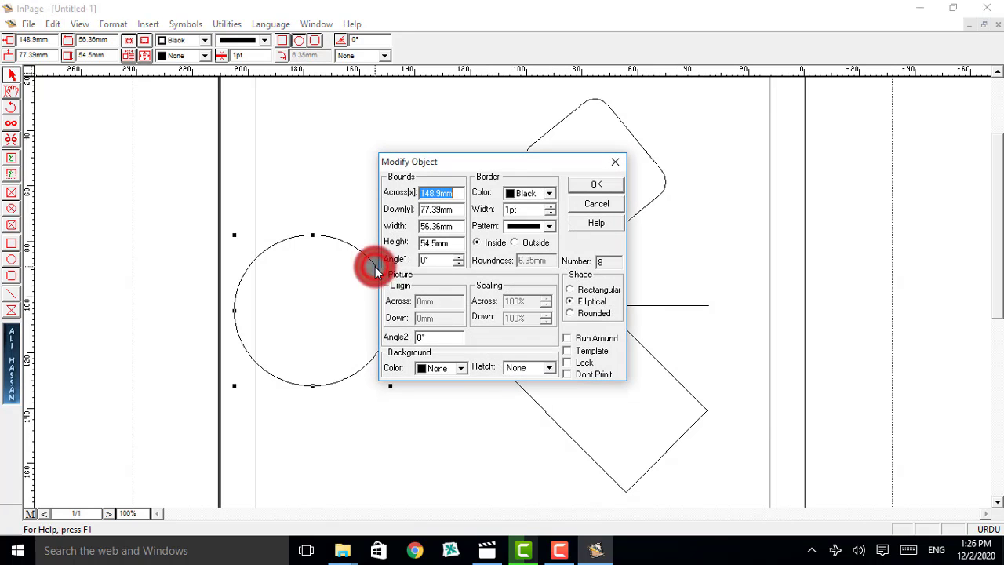
pyautogui.click(547, 367)
pyautogui.click(538, 404)
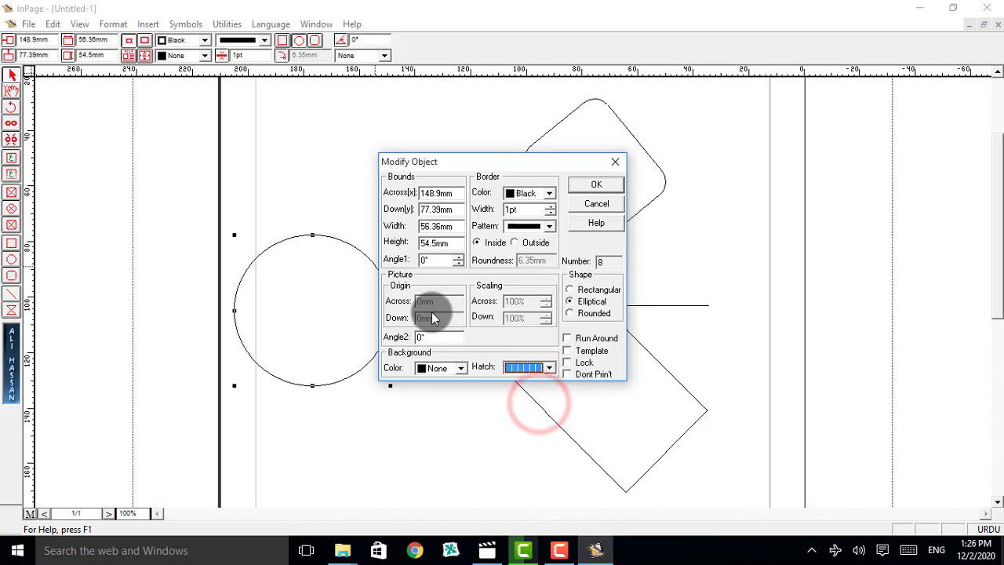
pyautogui.click(461, 369)
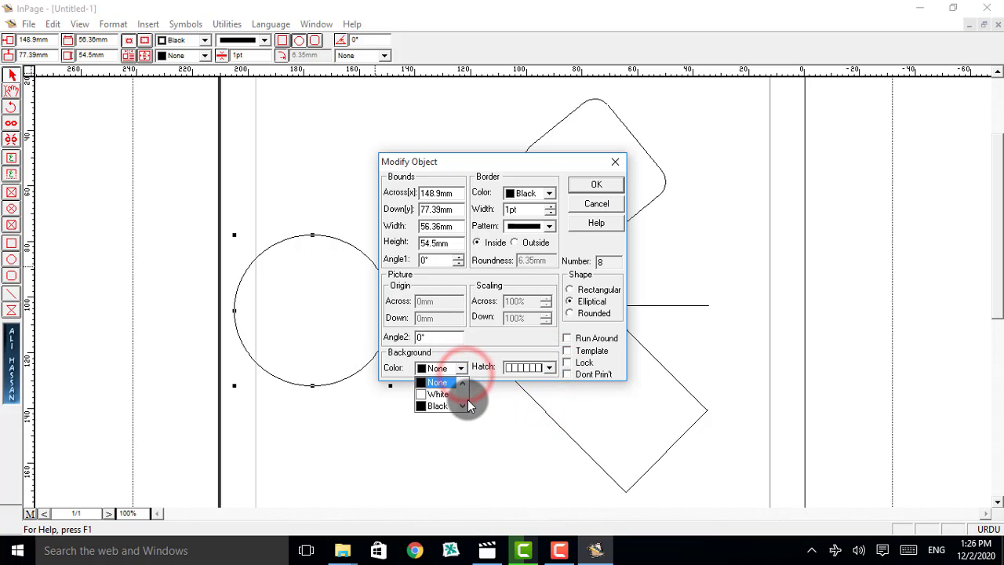
pyautogui.click(467, 403)
pyautogui.click(468, 403)
pyautogui.click(429, 402)
pyautogui.click(573, 185)
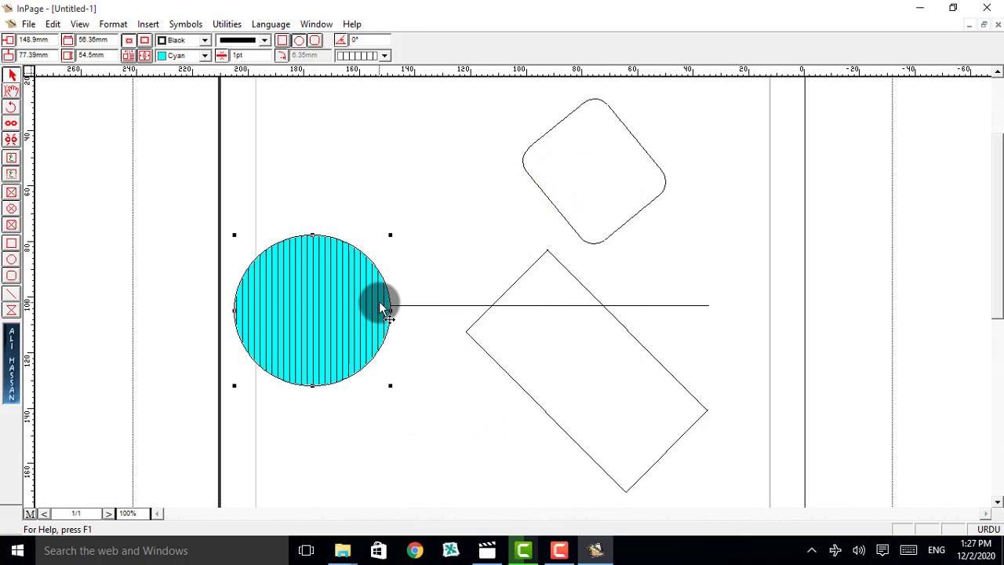
# Step: Try a blue background with diagonal crosshatch on the page's text box and undo the fill
pyautogui.click(554, 211)
pyautogui.click(476, 209)
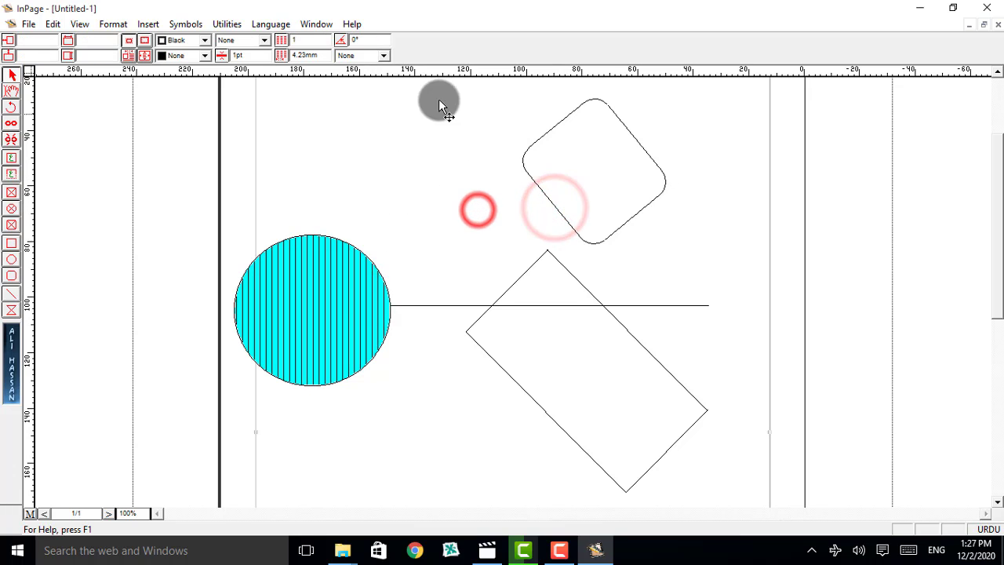
pyautogui.click(558, 213)
pyautogui.doubleClick(563, 194)
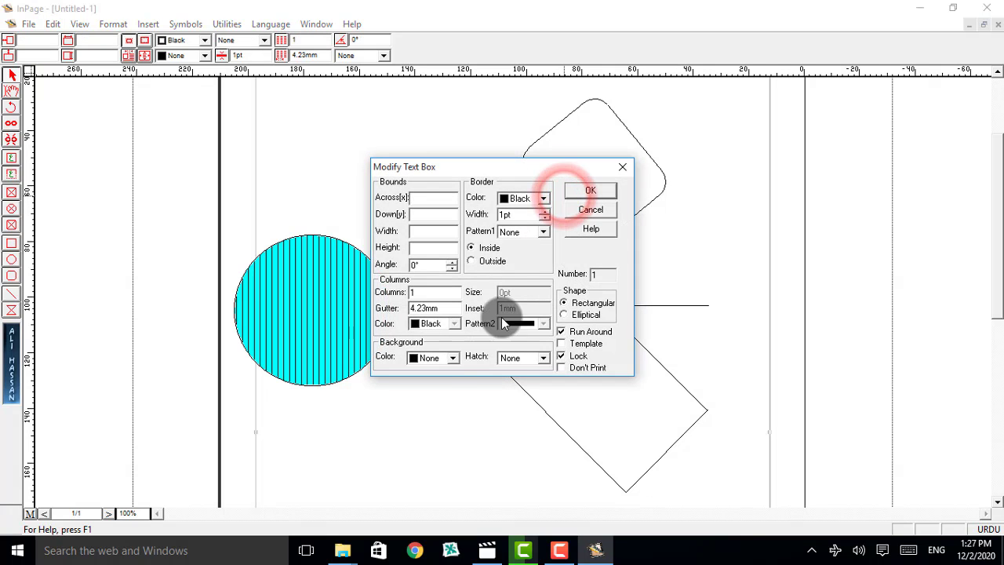
pyautogui.click(452, 360)
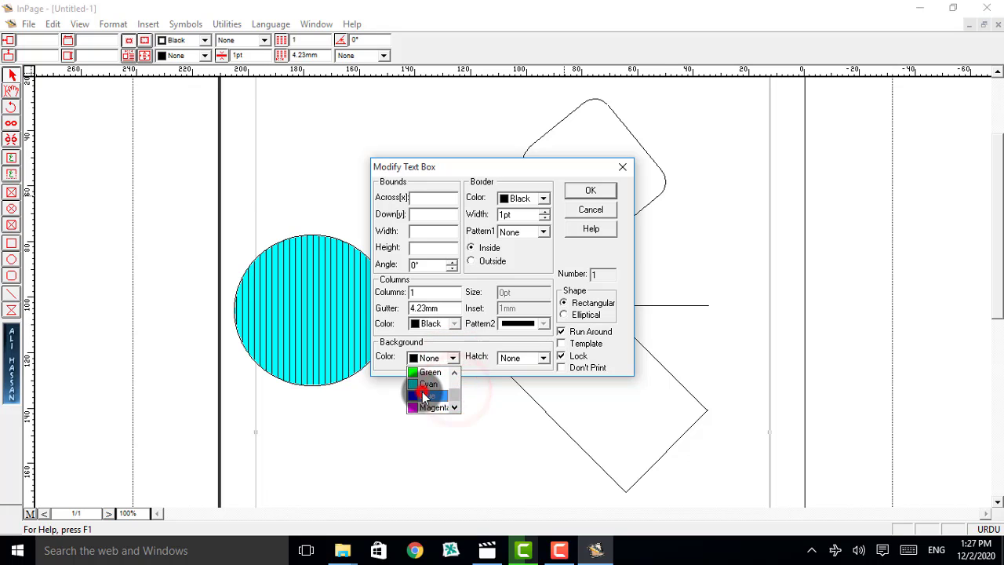
pyautogui.click(424, 395)
pyautogui.click(545, 358)
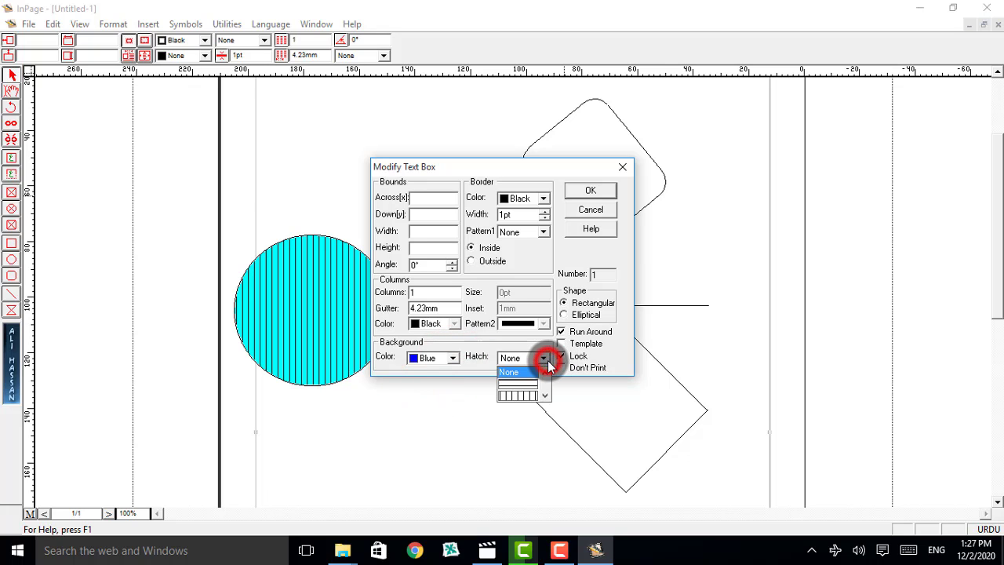
pyautogui.click(545, 386)
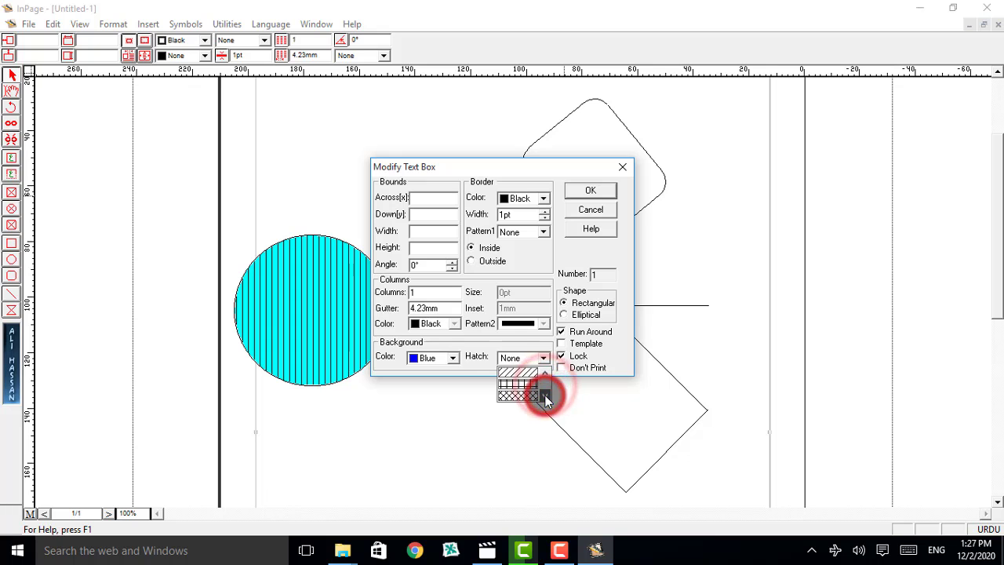
pyautogui.click(513, 392)
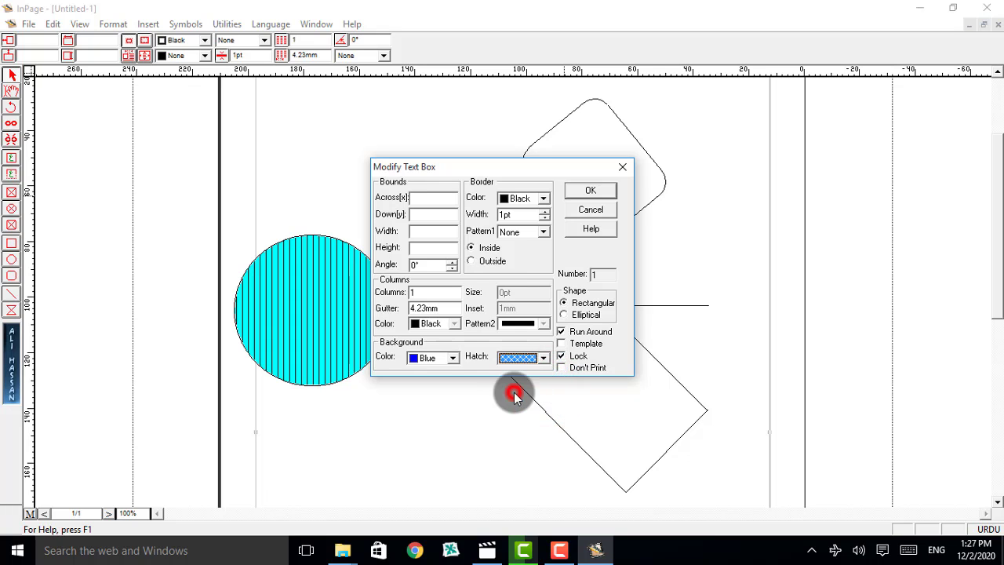
pyautogui.click(590, 192)
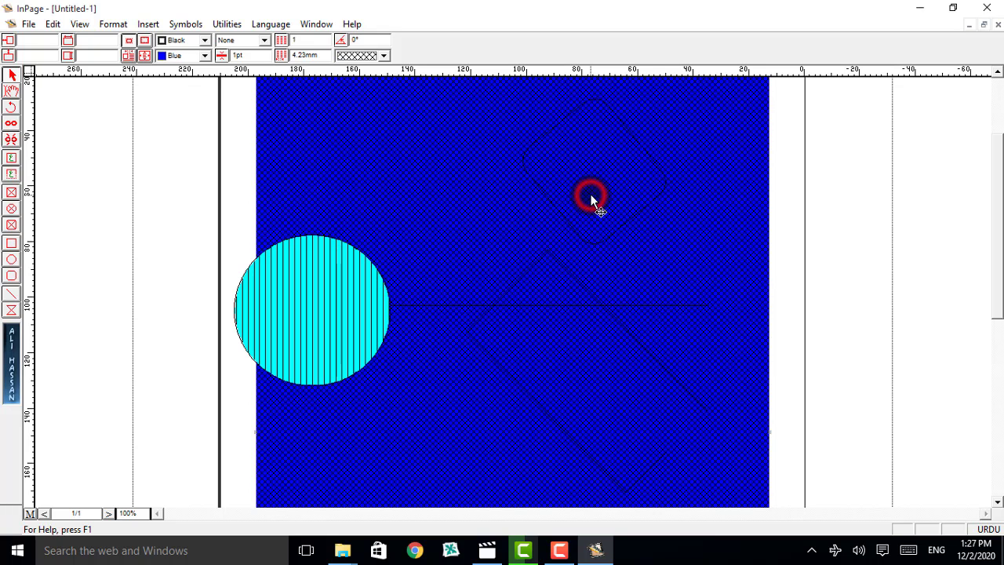
pyautogui.hotkey('ctrl', 'z')
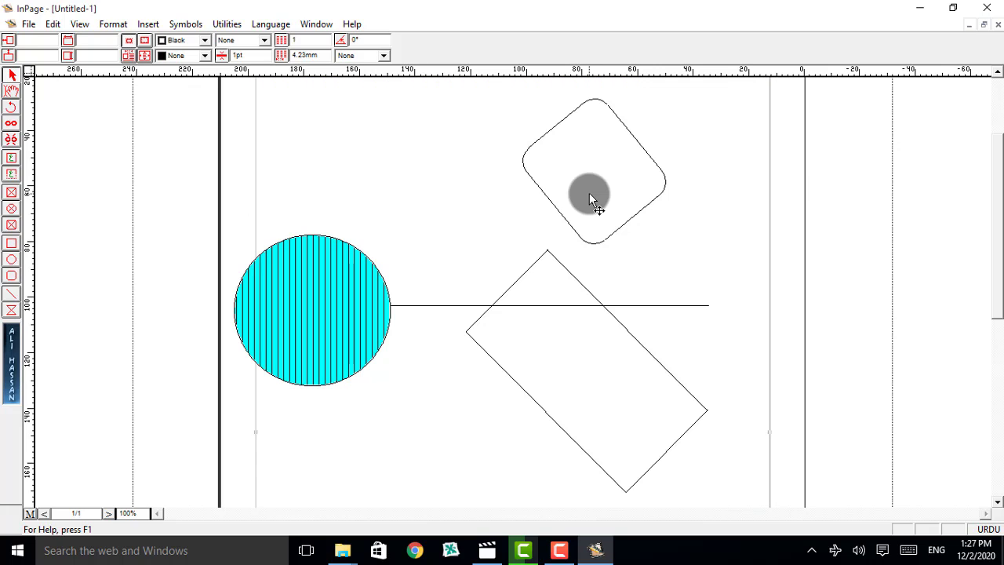
# Step: Try a magenta background with diagonal crosshatch on the page's text box and undo the fill
pyautogui.doubleClick(565, 213)
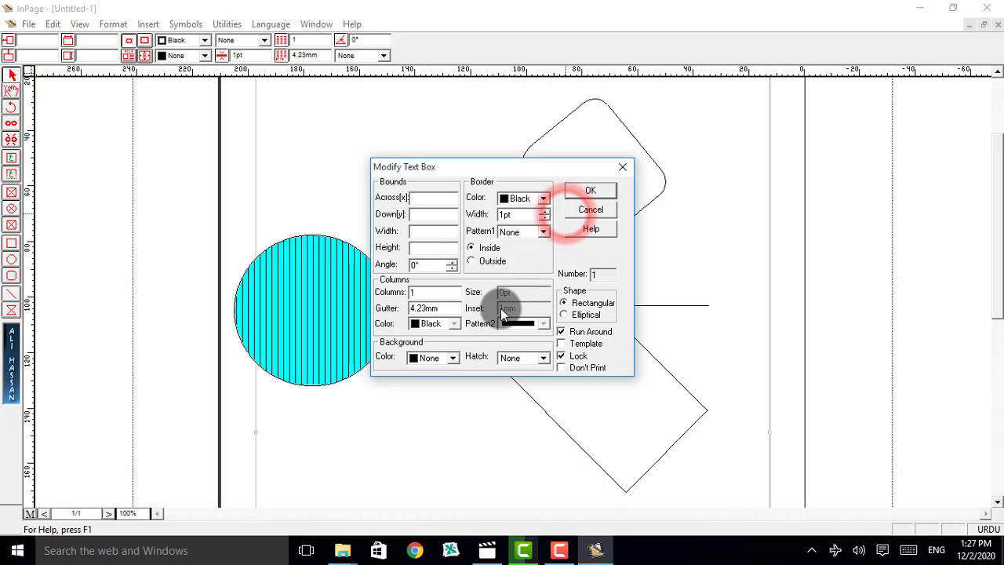
pyautogui.click(543, 360)
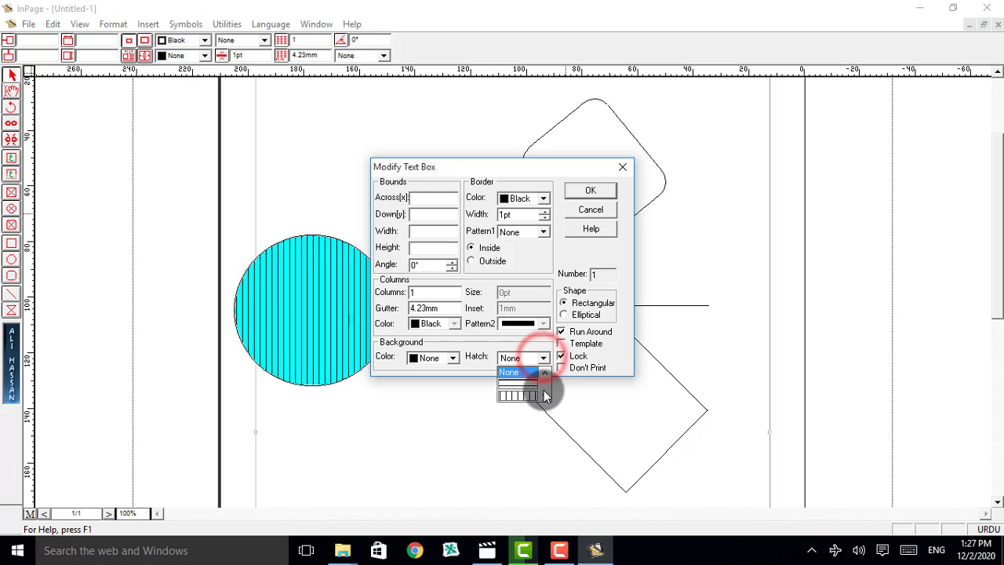
pyautogui.click(545, 396)
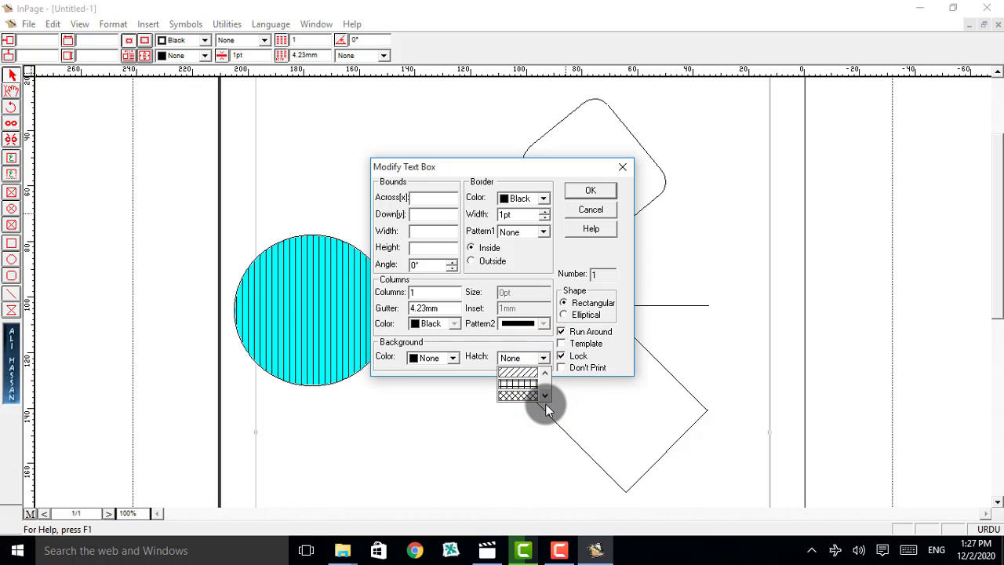
pyautogui.click(527, 394)
pyautogui.click(452, 357)
pyautogui.click(453, 392)
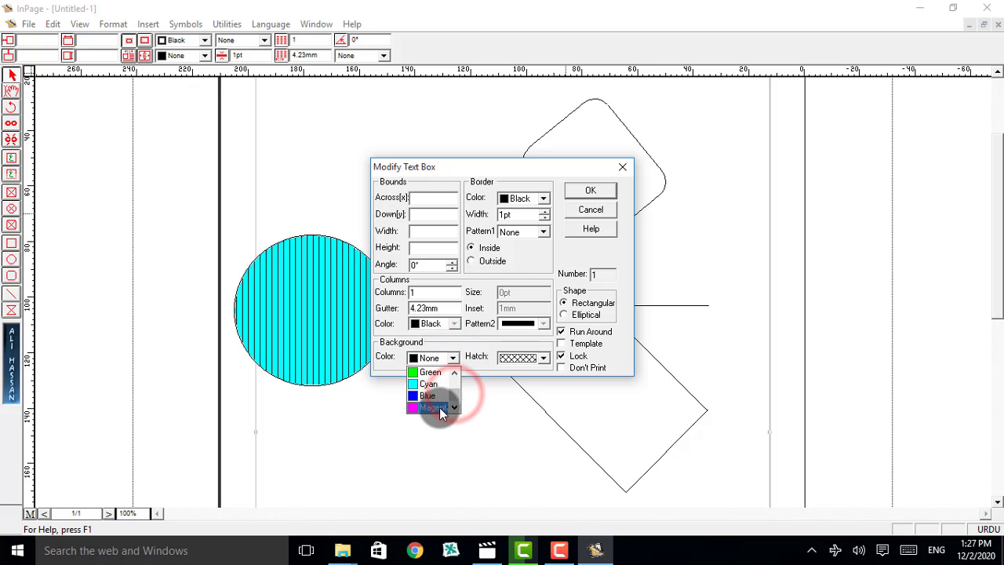
pyautogui.click(440, 407)
pyautogui.click(584, 196)
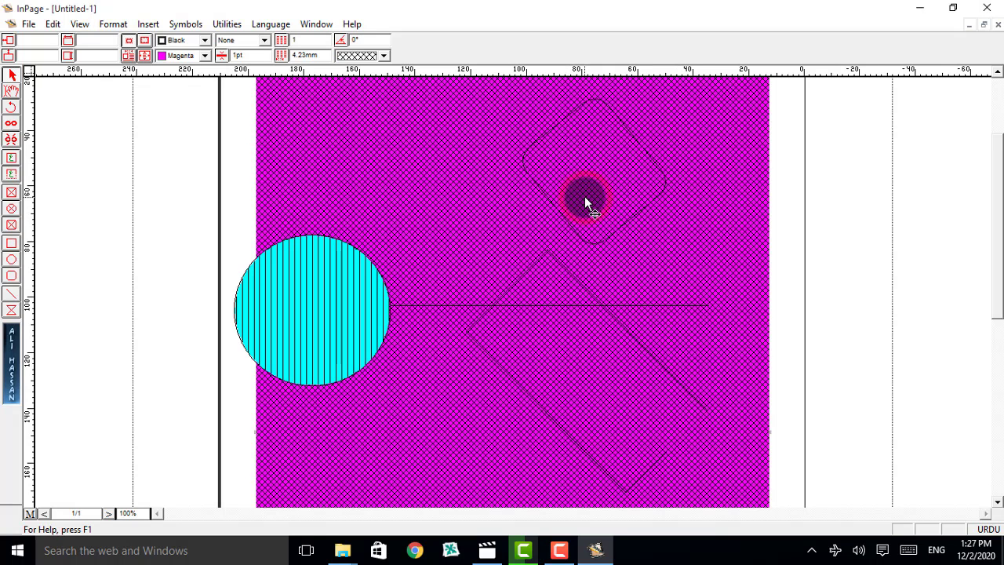
pyautogui.hotkey('ctrl', 'z')
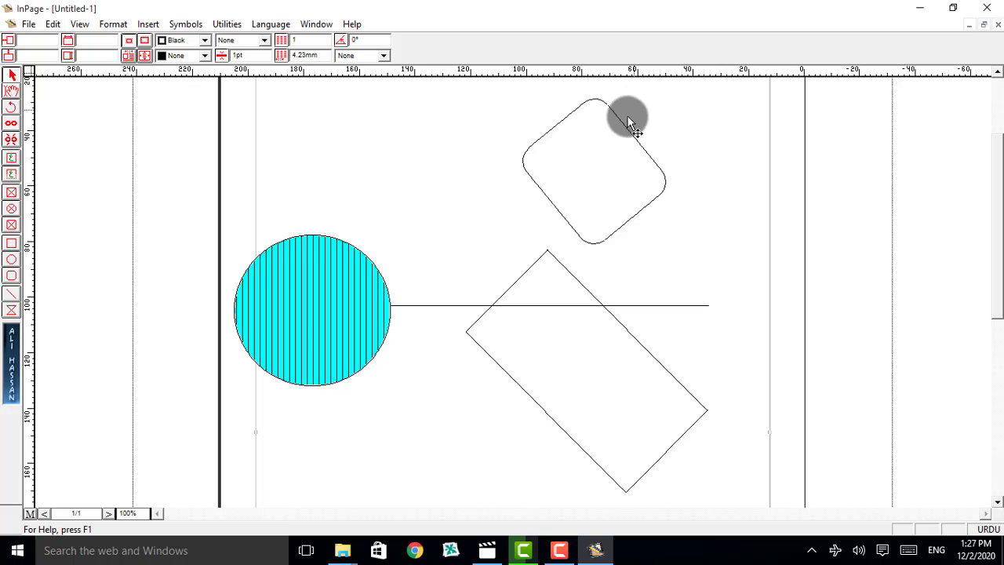
# Step: Move the rotated rounded square onto the circle and back to the empty area just above the rotated rectangle
pyautogui.moveTo(619, 116); pyautogui.dragTo(381, 220)
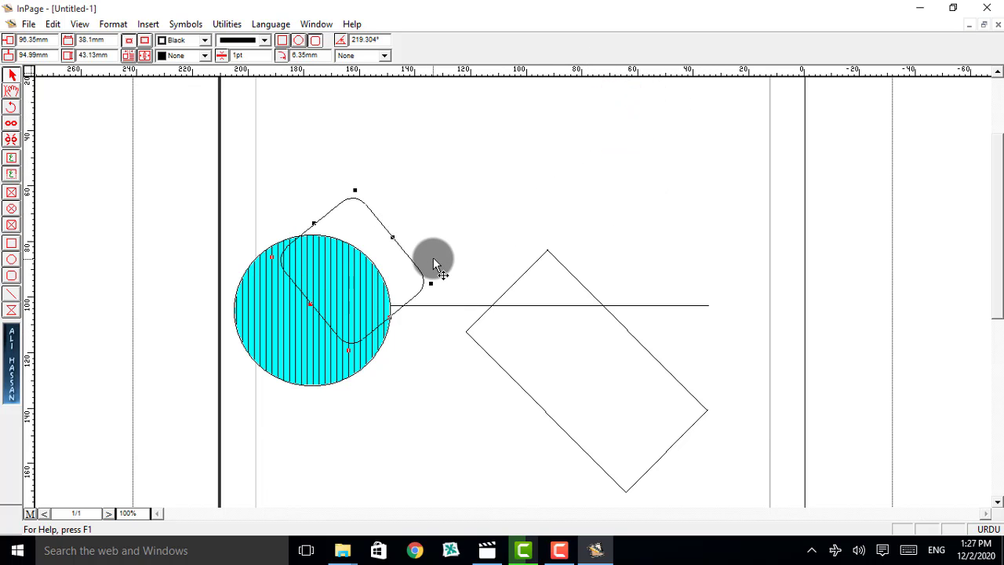
pyautogui.click(427, 309)
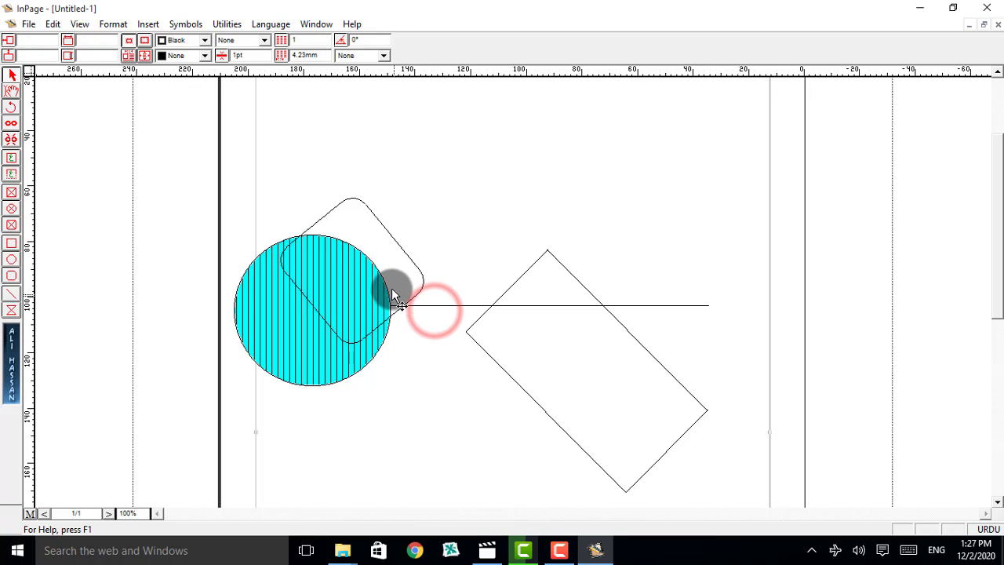
pyautogui.click(409, 263)
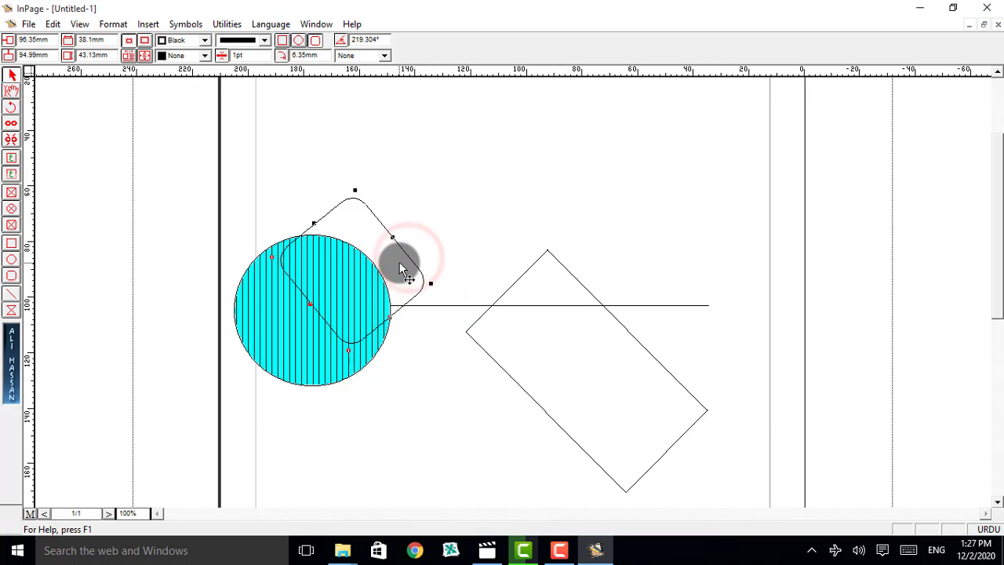
pyautogui.click(413, 250)
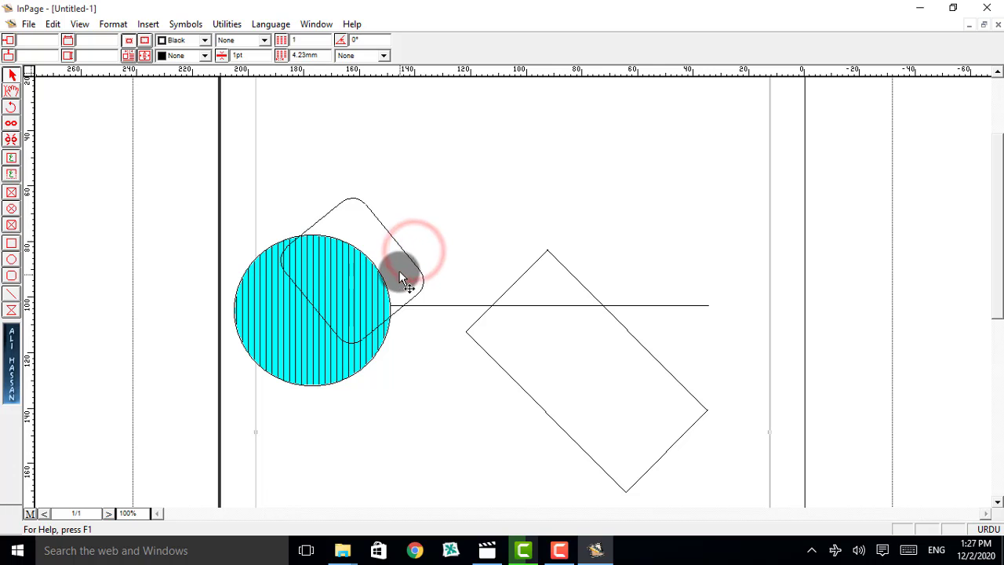
pyautogui.moveTo(409, 256); pyautogui.dragTo(562, 182)
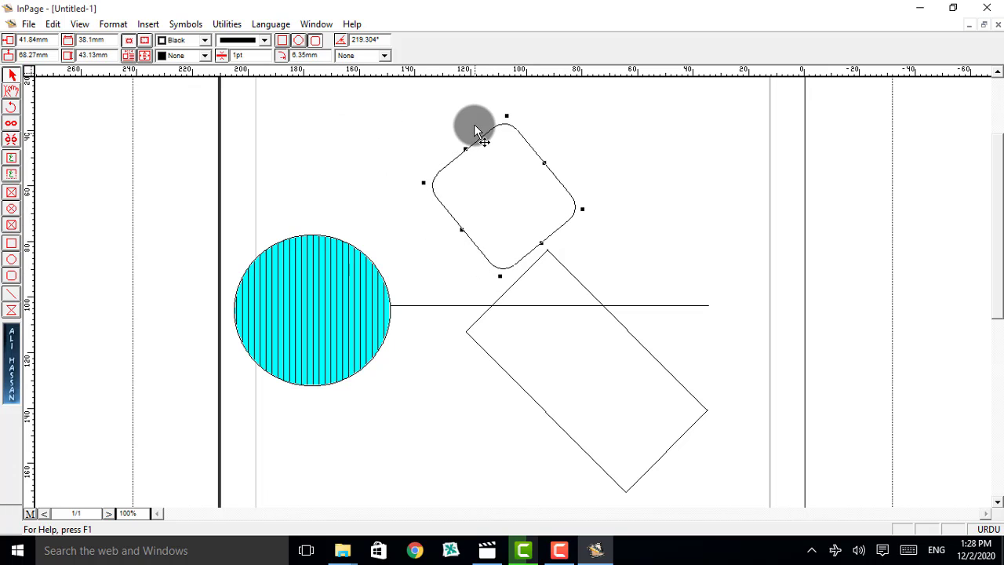
# Step: Give the rounded square a dotted border pattern and set its border width to 5pt
pyautogui.click(264, 40)
pyautogui.click(254, 71)
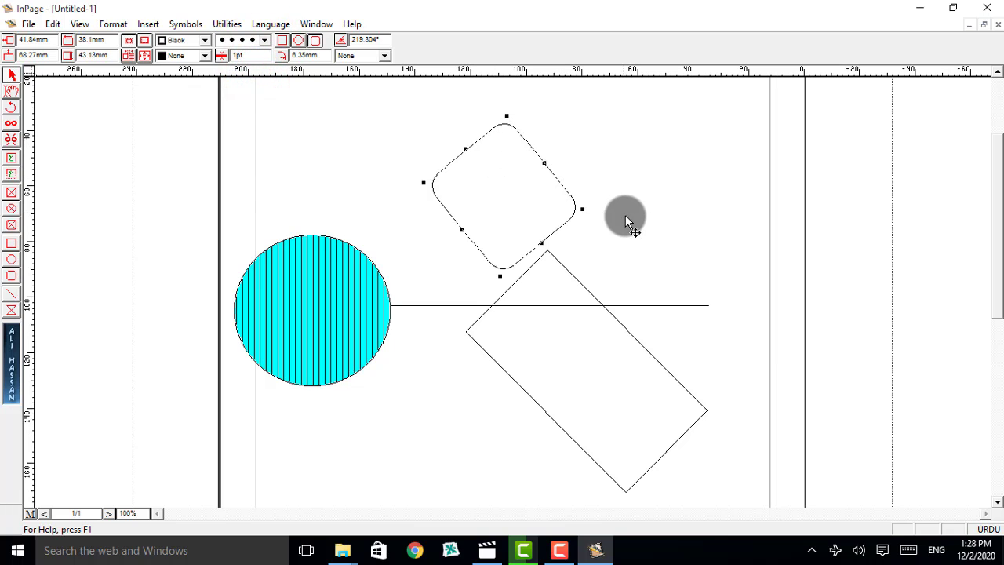
pyautogui.click(570, 220)
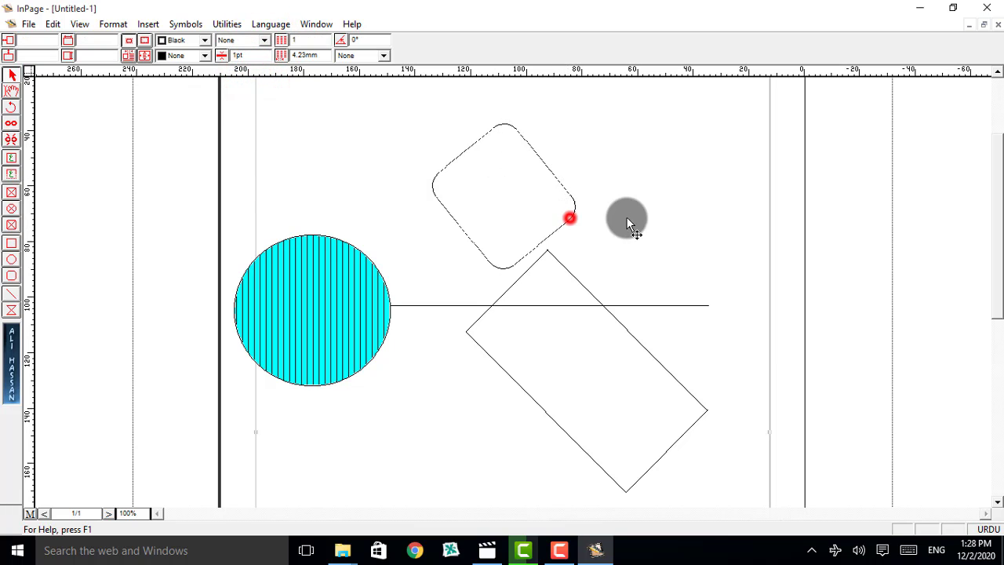
pyautogui.click(547, 168)
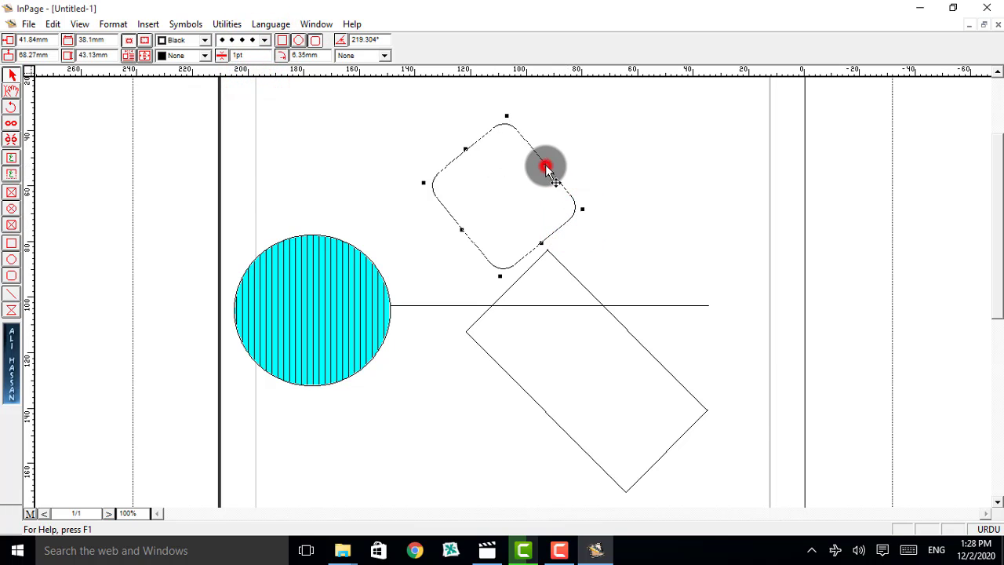
pyautogui.click(238, 57)
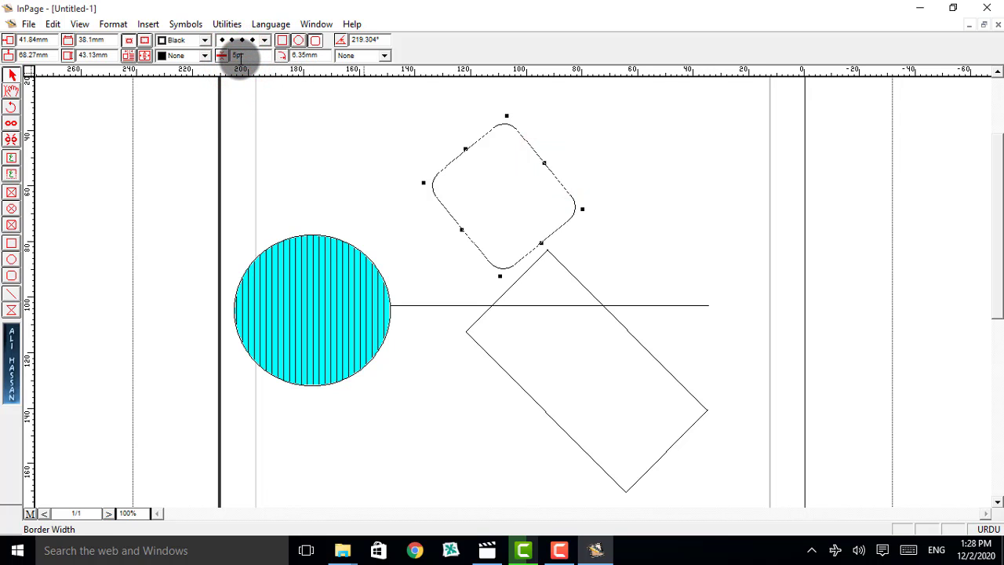
pyautogui.press('Return')
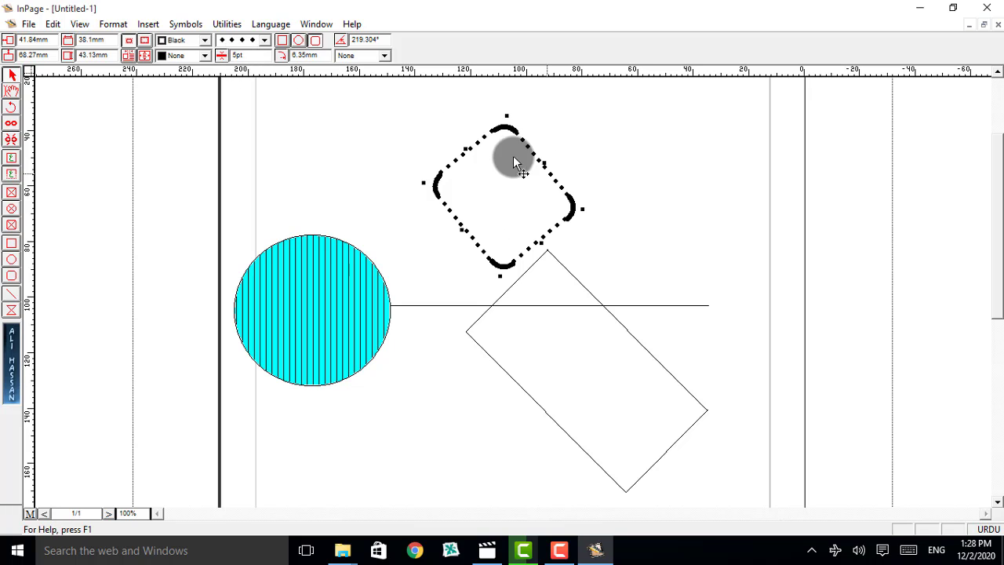
# Step: Try a thick-and-thin double-line border on the rounded square, and switch it to the line-with-dots border pattern
pyautogui.click(264, 40)
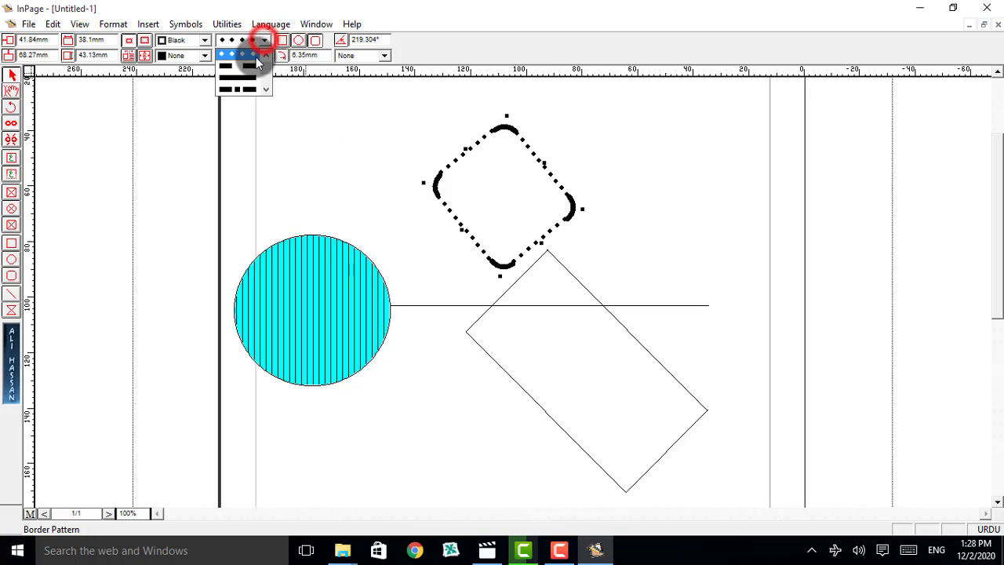
pyautogui.click(265, 85)
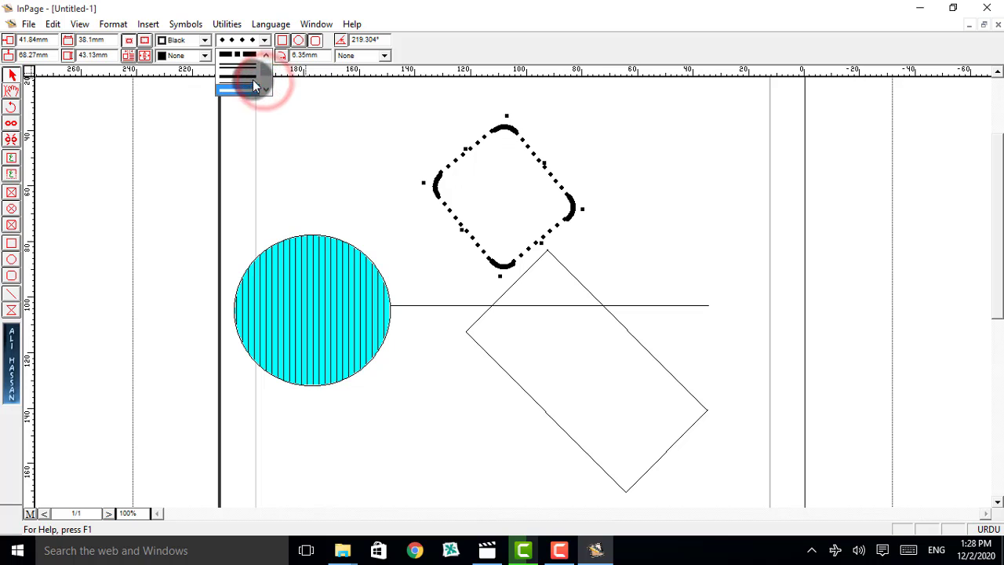
pyautogui.click(253, 85)
pyautogui.click(263, 40)
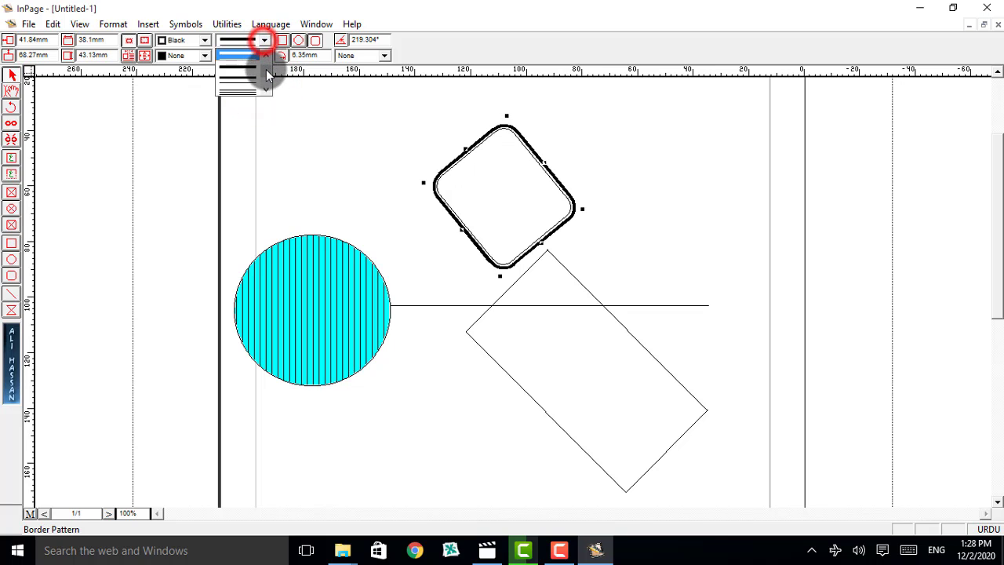
pyautogui.click(266, 88)
pyautogui.click(251, 75)
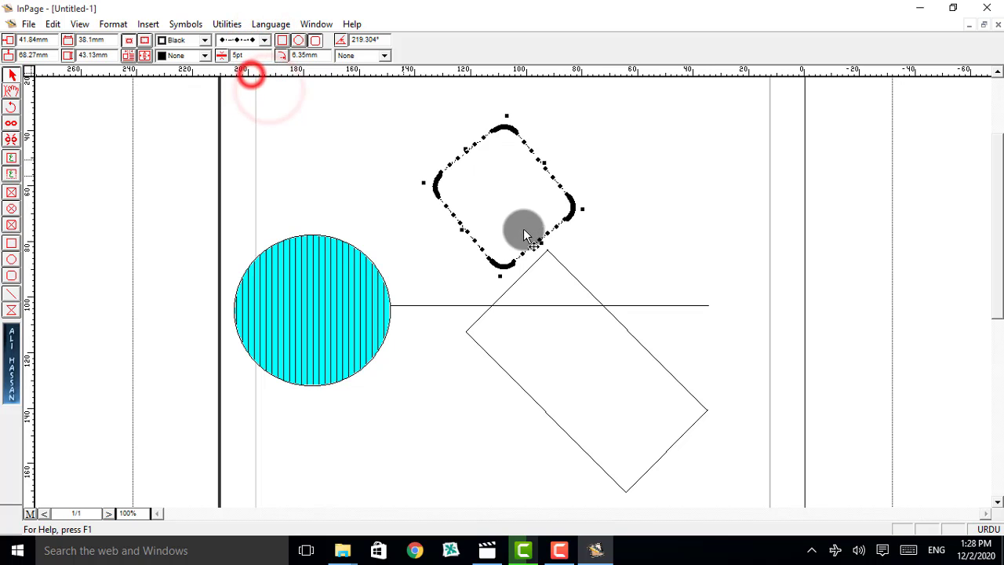
pyautogui.click(609, 191)
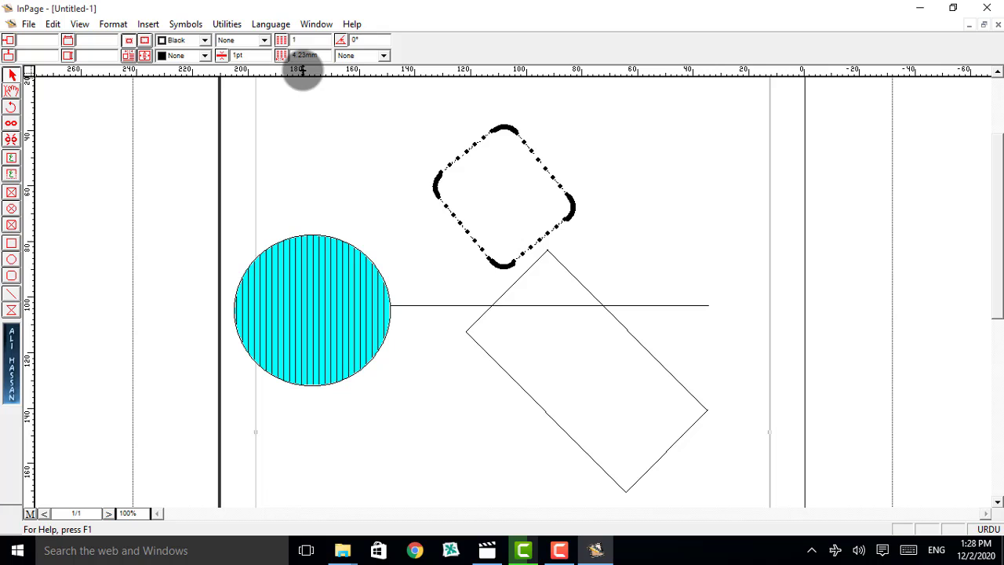
# Step: Delete the rounded square, the rotated rectangle, the horizontal line and the hatched circle from the page
pyautogui.click(437, 198)
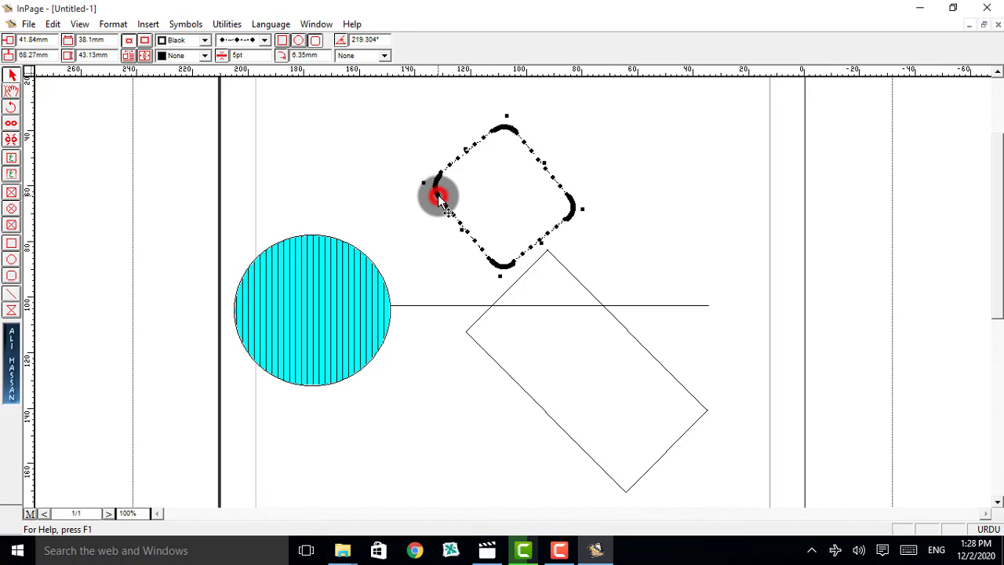
pyautogui.press('Delete')
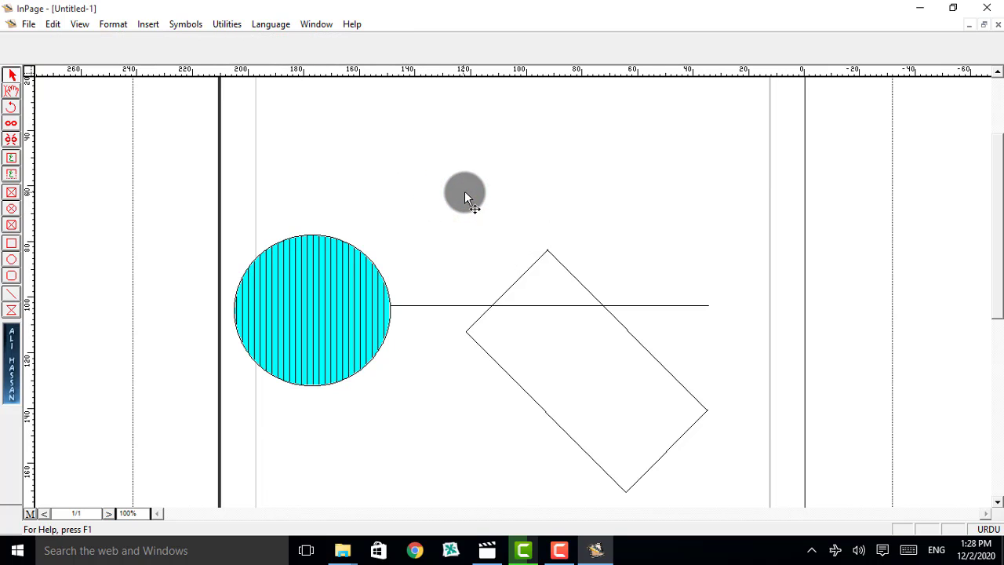
pyautogui.click(516, 282)
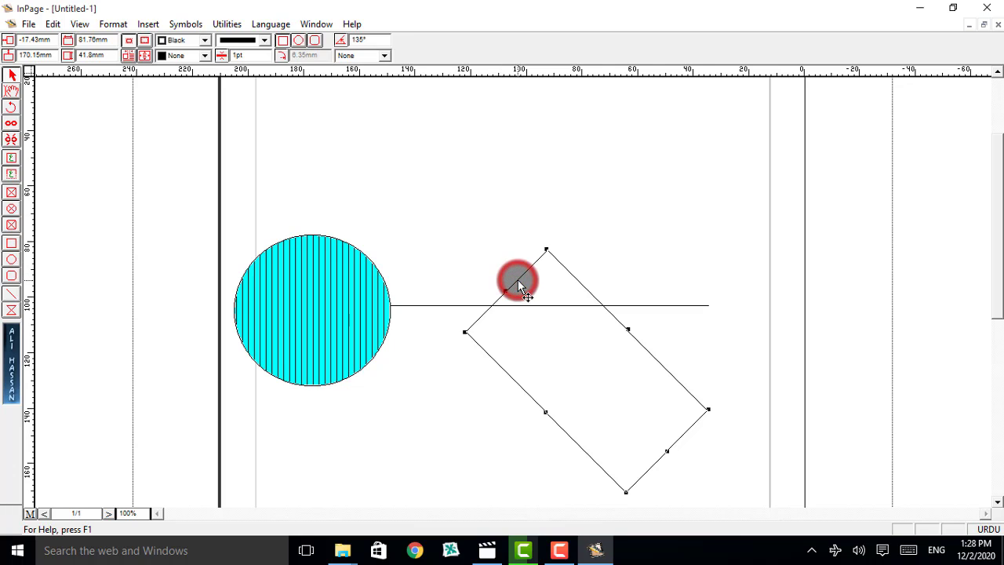
pyautogui.press('Delete')
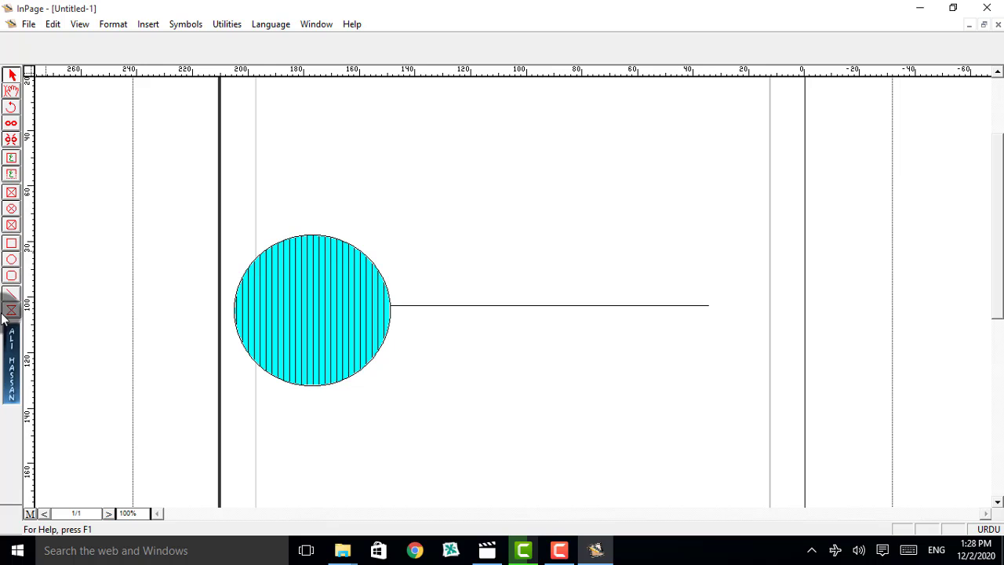
pyautogui.click(400, 305)
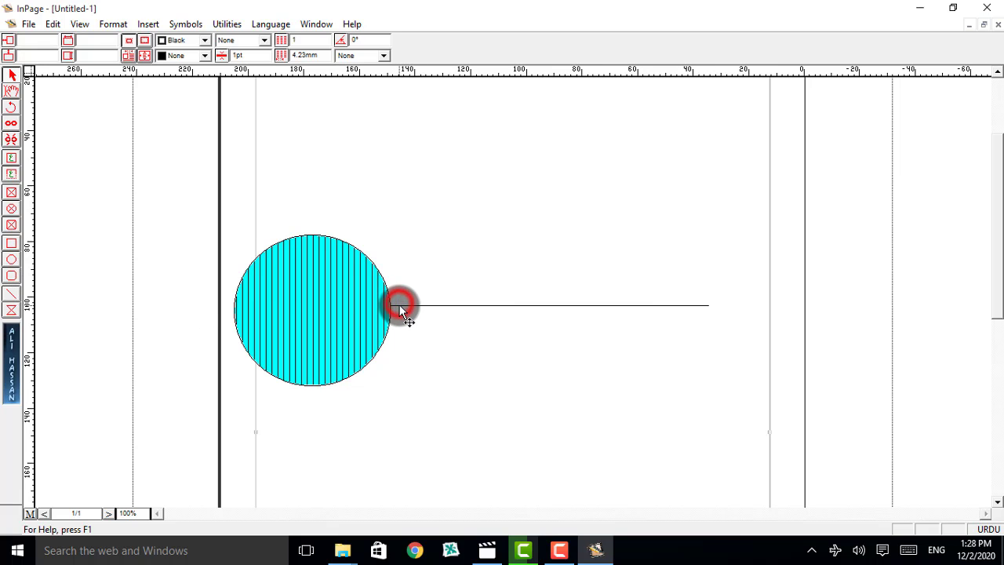
pyautogui.press('Delete')
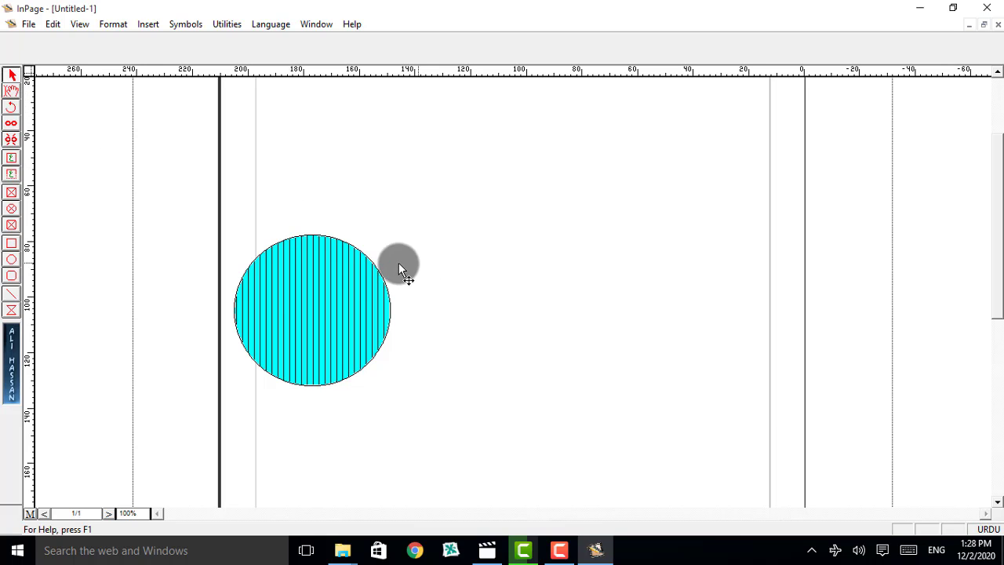
pyautogui.click(375, 263)
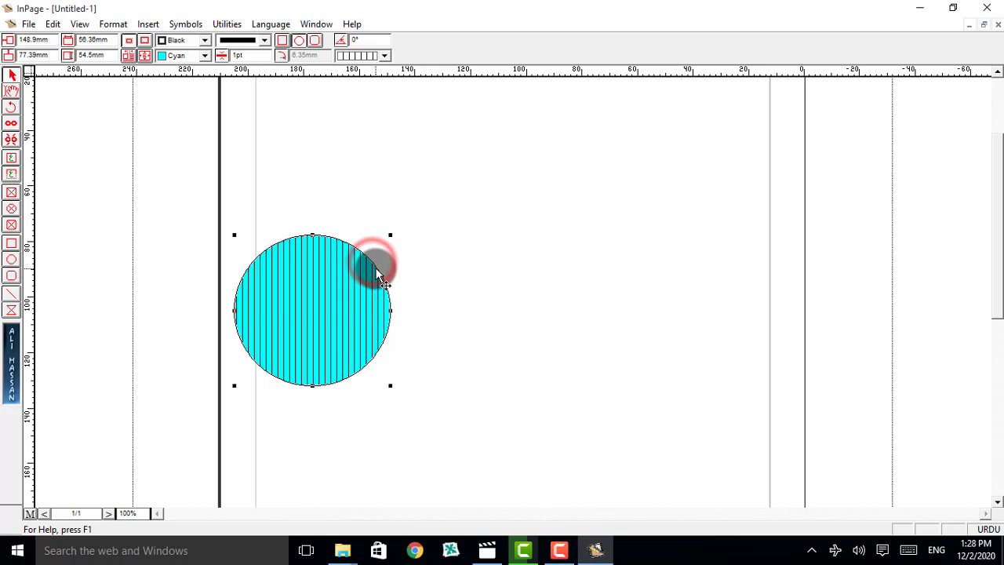
pyautogui.press('Delete')
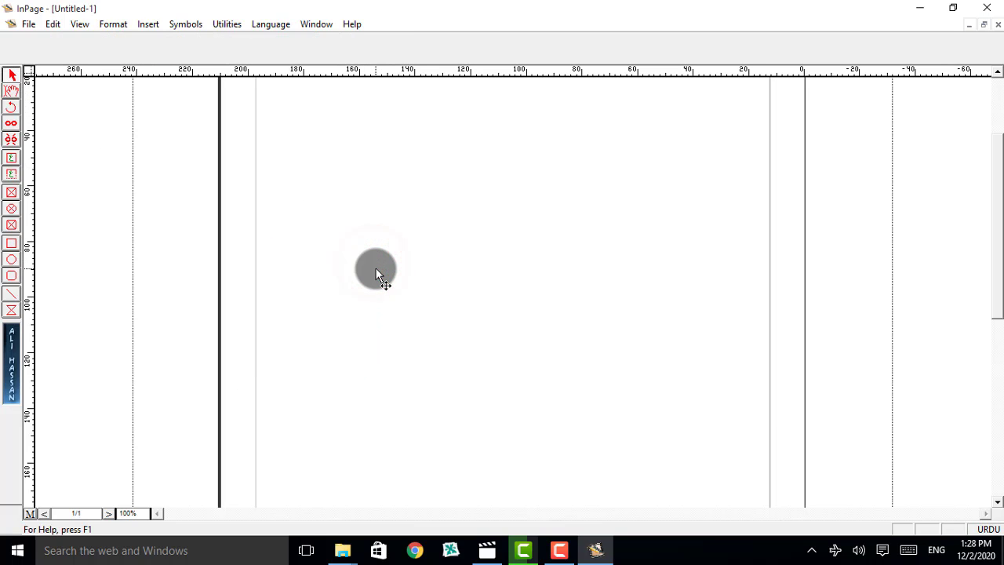
# Step: Draw a rectangular outline about 150 mm wide and 93 mm high in the middle of the page with the Polygon tool
pyautogui.click(12, 312)
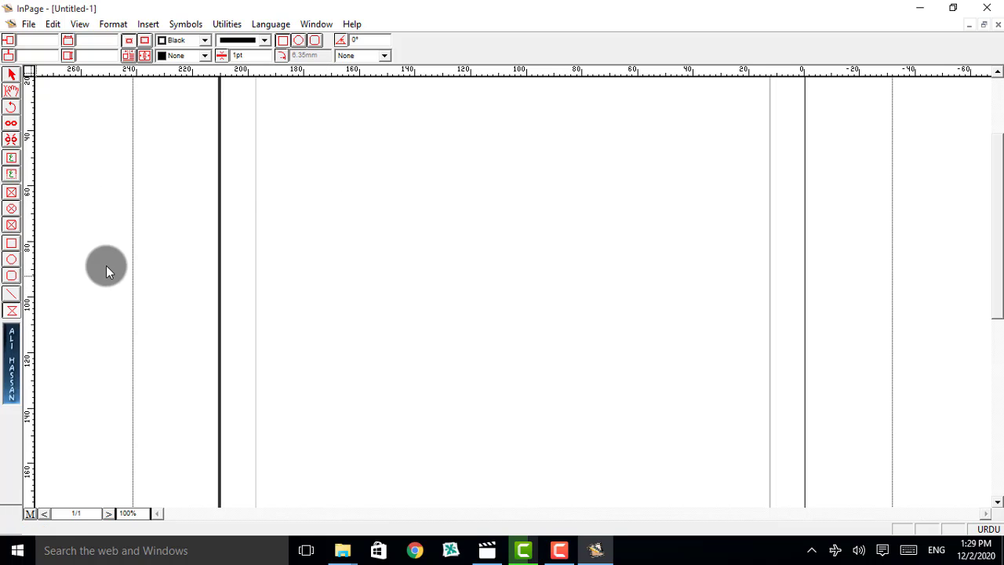
pyautogui.click(11, 310)
pyautogui.click(319, 175)
pyautogui.moveTo(378, 210); pyautogui.dragTo(737, 434)
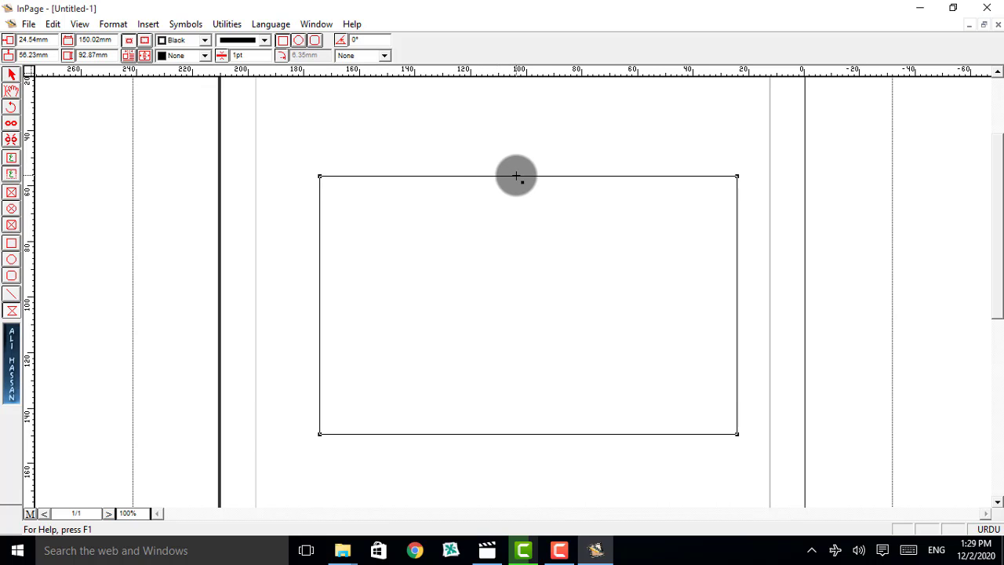
pyautogui.moveTo(519, 178); pyautogui.dragTo(524, 217)
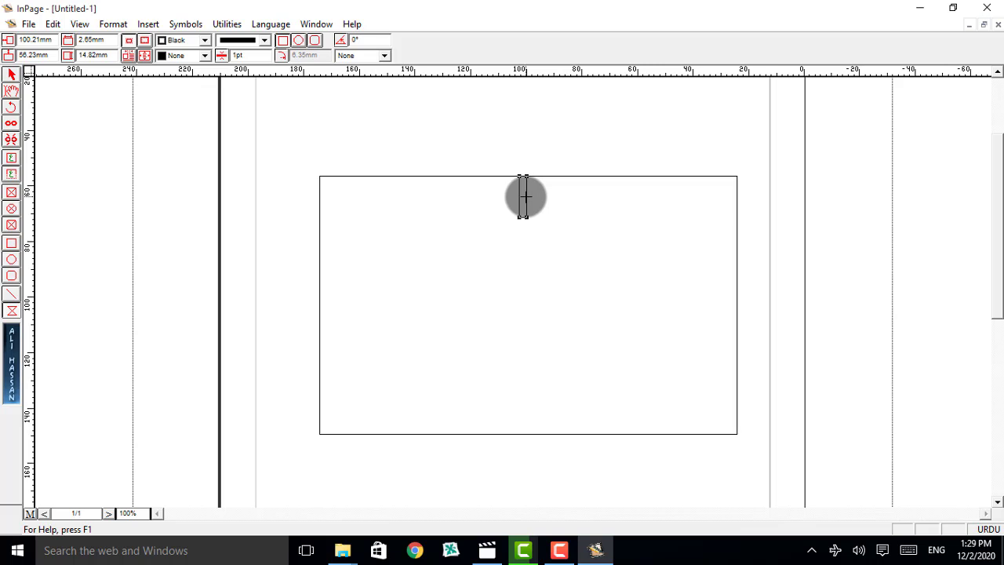
pyautogui.press('Delete')
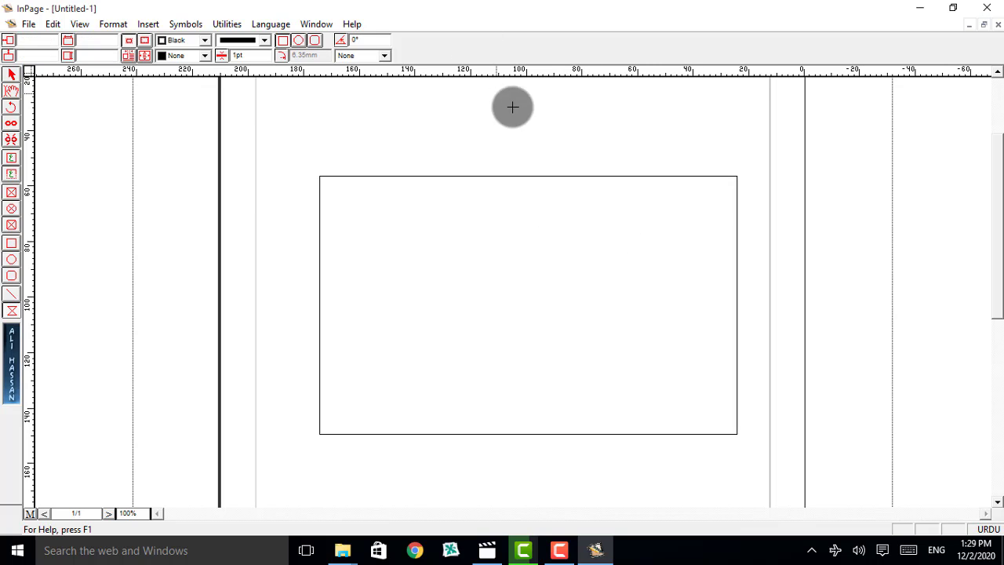
pyautogui.click(540, 177)
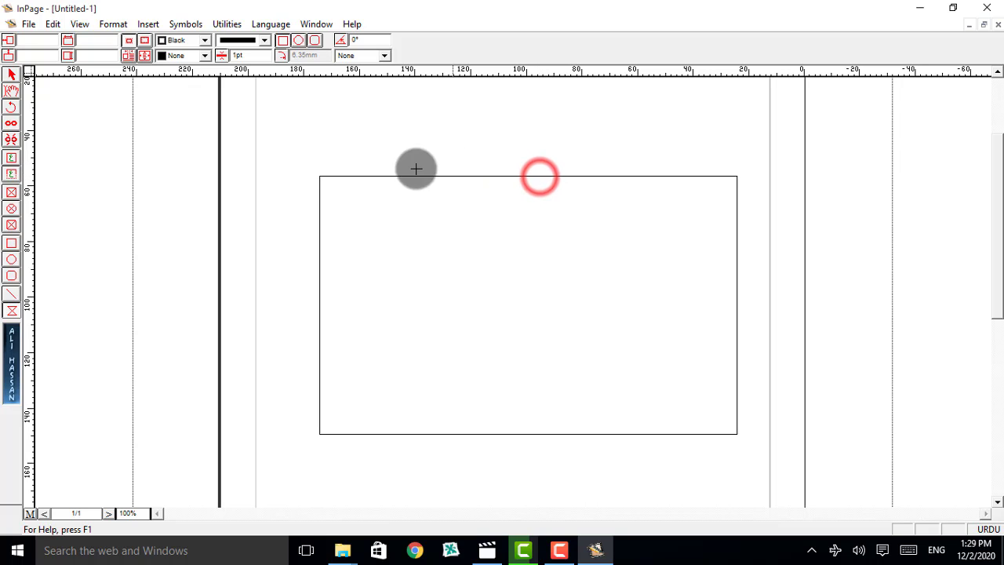
pyautogui.click(11, 77)
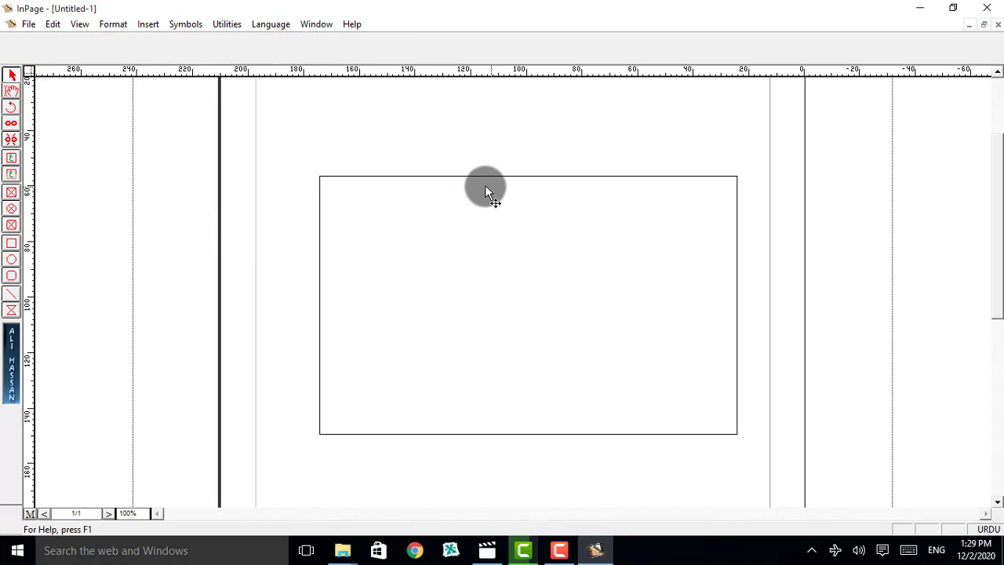
pyautogui.click(11, 308)
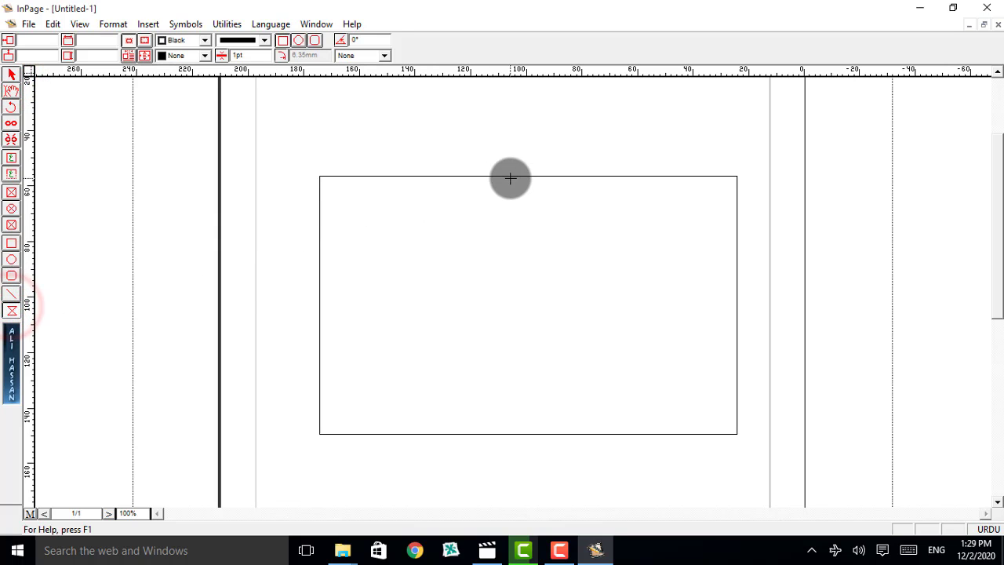
# Step: Pull the middles of the polygon's top and right edges inward to form V-shaped notches with new corner points
pyautogui.click(11, 75)
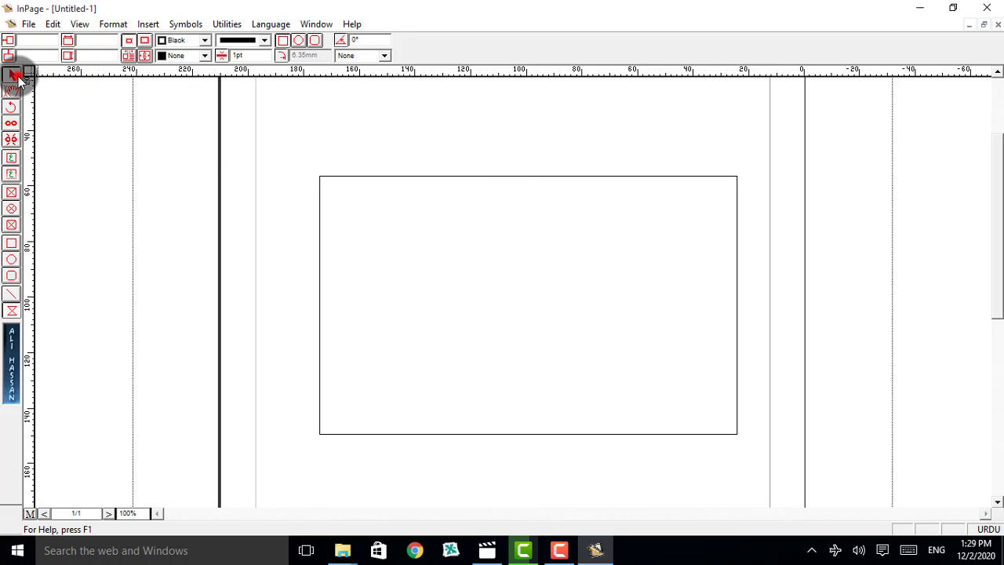
pyautogui.click(508, 176)
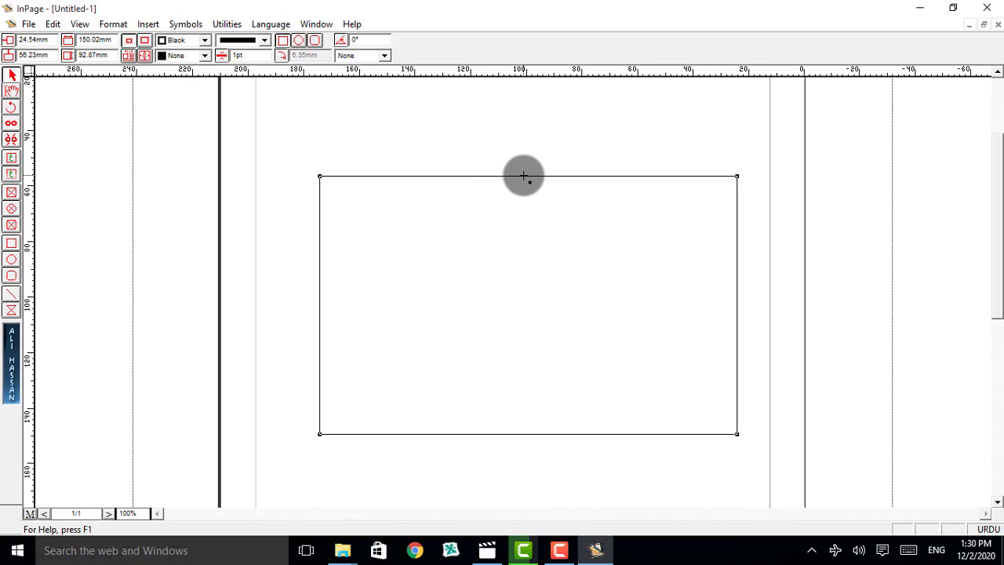
pyautogui.click(523, 175)
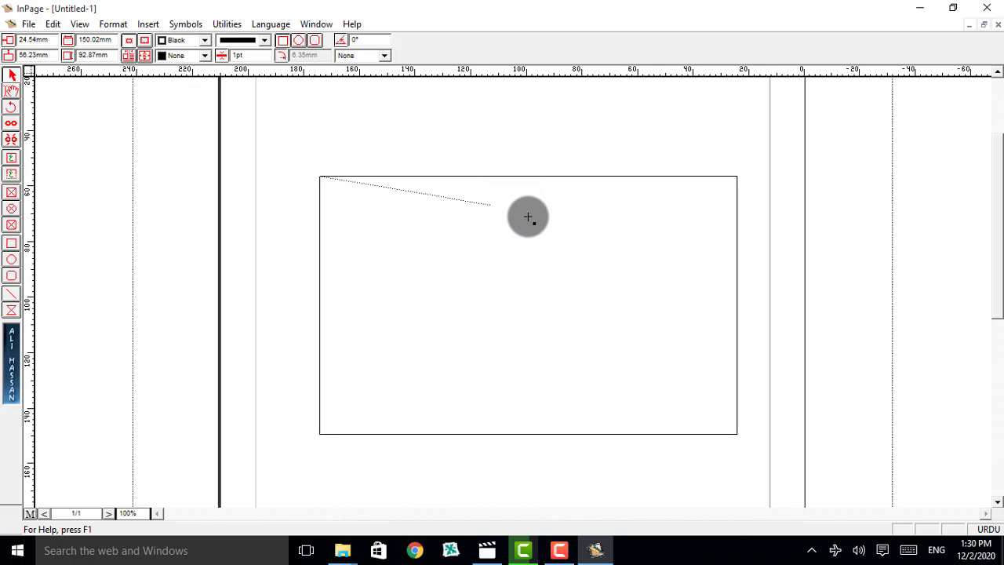
pyautogui.moveTo(528, 222); pyautogui.dragTo(527, 279)
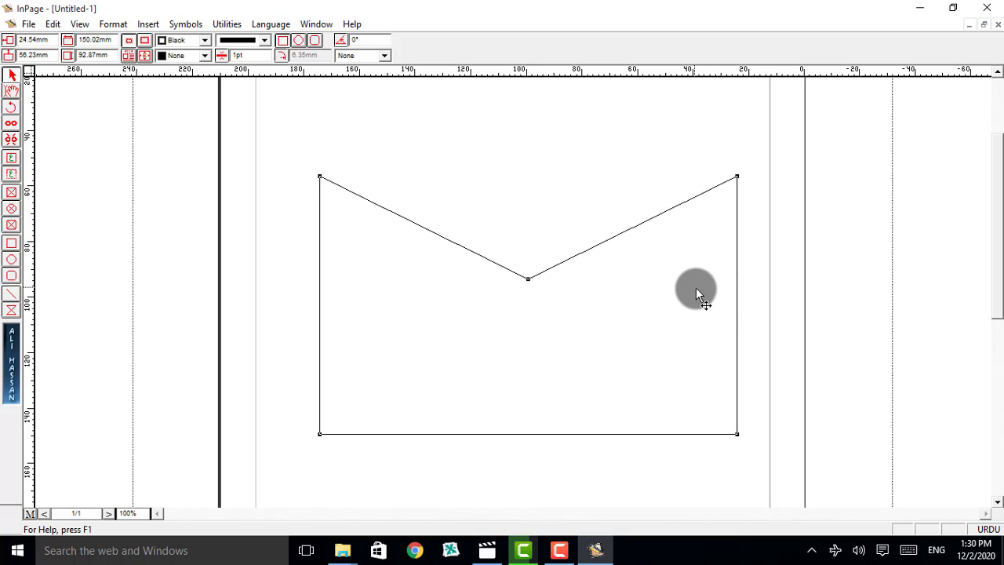
pyautogui.moveTo(735, 318); pyautogui.dragTo(620, 323)
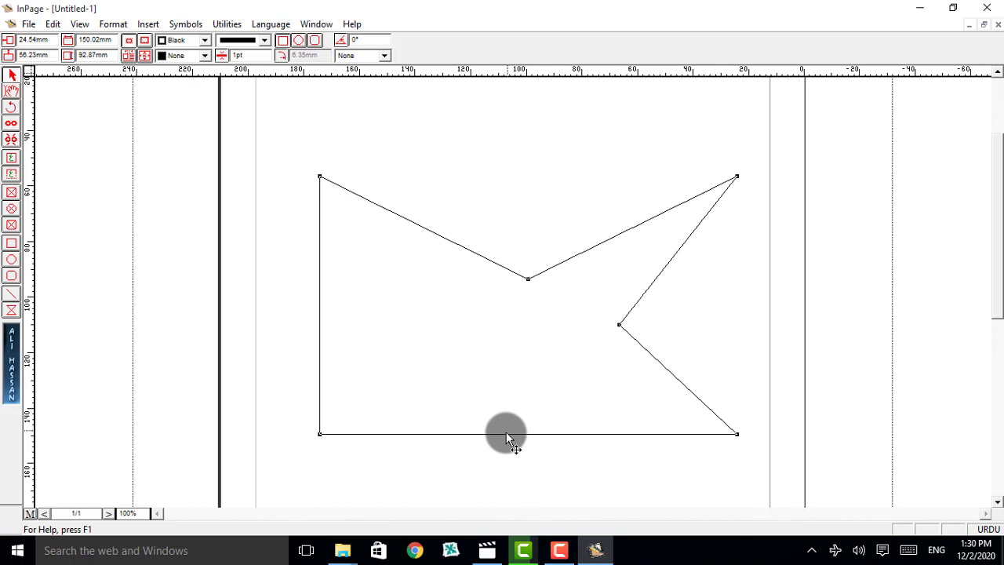
# Step: Pull the middles of the polygon's bottom and left edges inward to form V-shaped notches, making a four-pointed star
pyautogui.moveTo(505, 434); pyautogui.dragTo(511, 350)
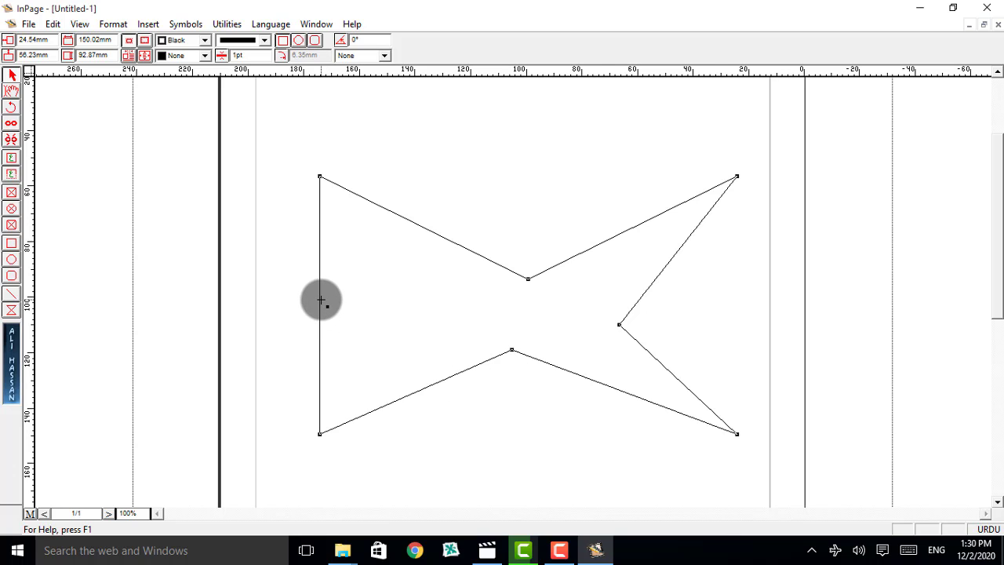
pyautogui.moveTo(320, 303); pyautogui.dragTo(430, 306)
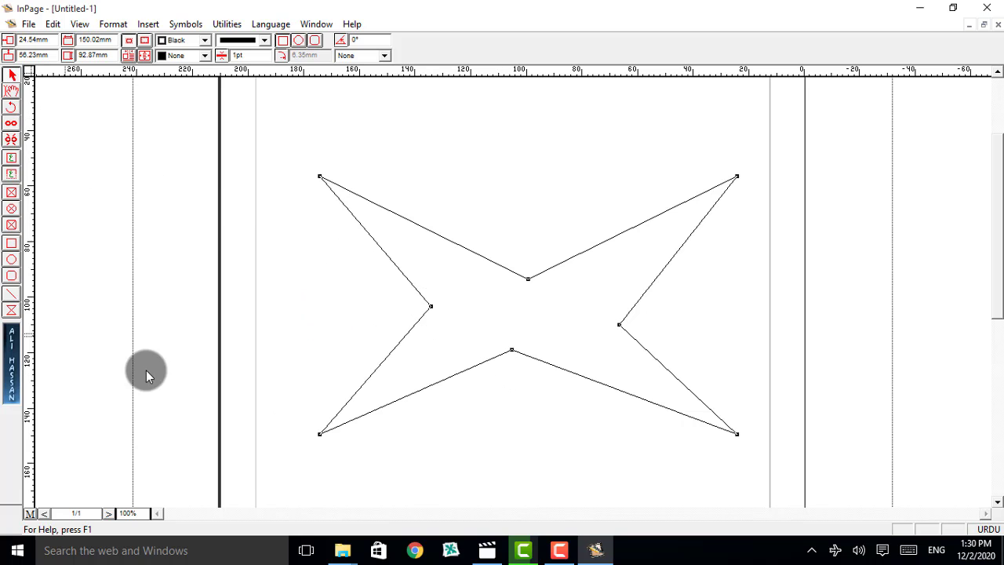
# Step: Fill the four-pointed polygon with a Yellow background colour through its object properties
pyautogui.doubleClick(465, 301)
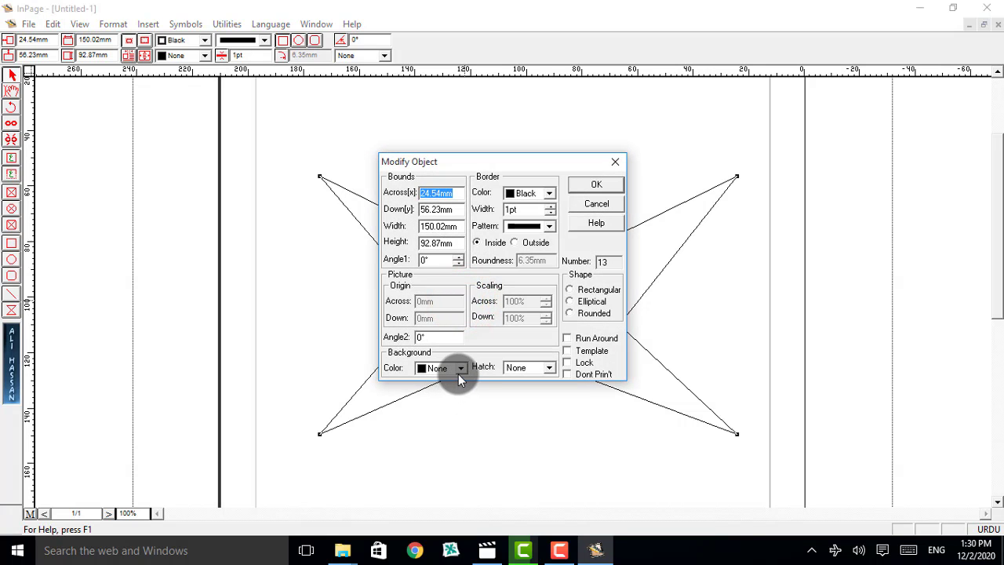
pyautogui.click(458, 374)
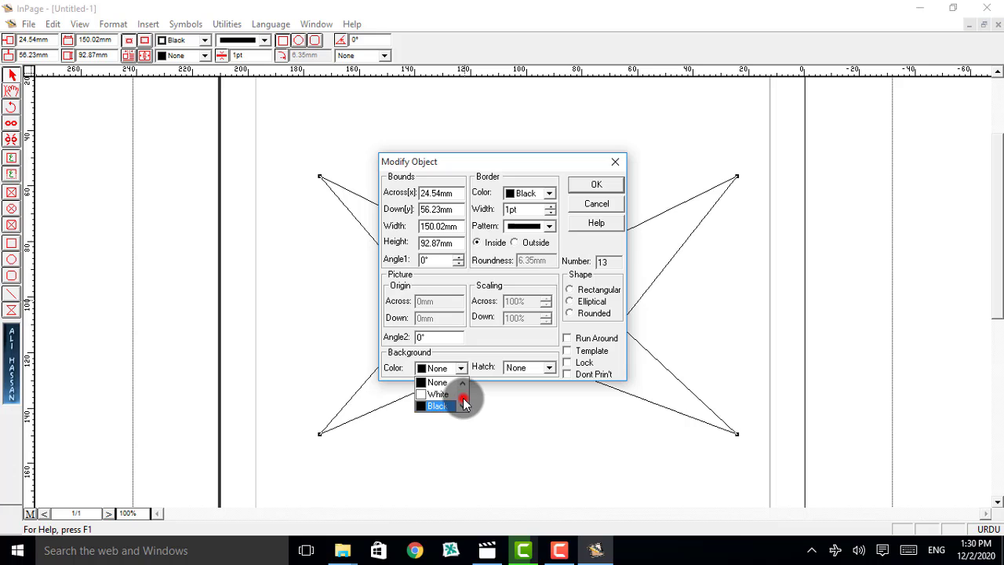
pyautogui.click(462, 405)
pyautogui.click(463, 405)
pyautogui.click(462, 406)
pyautogui.click(443, 399)
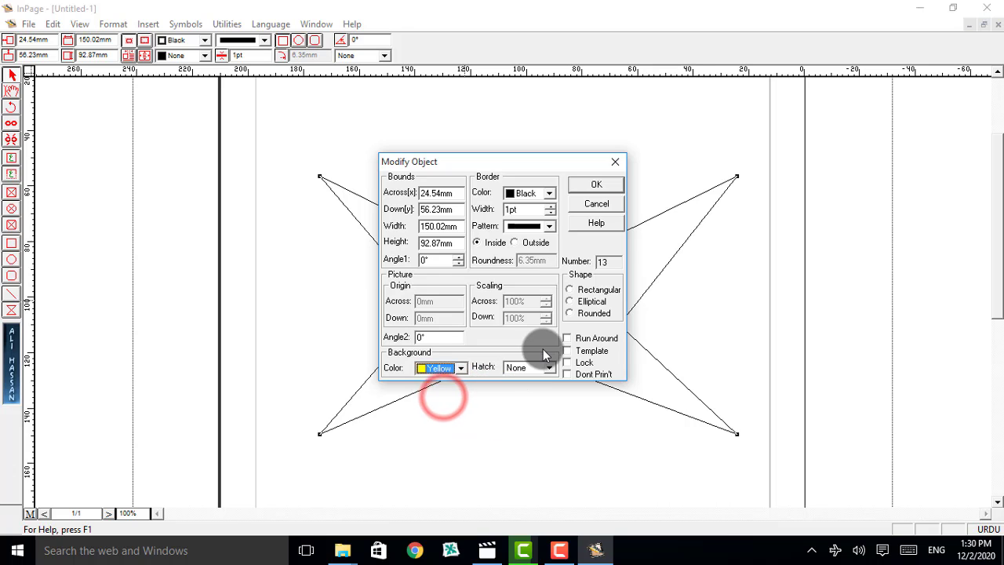
pyautogui.click(583, 184)
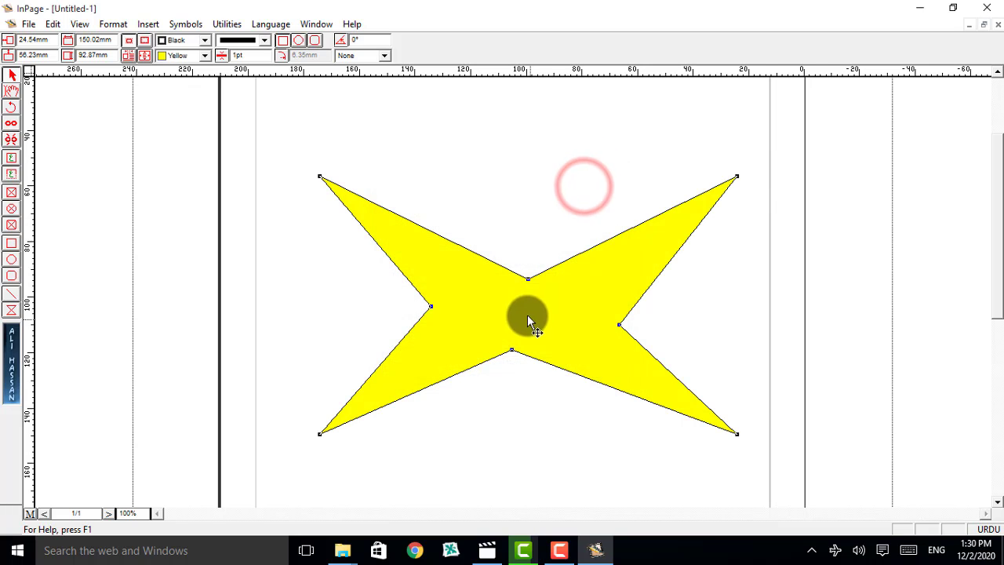
# Step: Raise the top notch's point slightly and pull a new corner point upward from each of the two edges beside it
pyautogui.moveTo(528, 279); pyautogui.dragTo(528, 265)
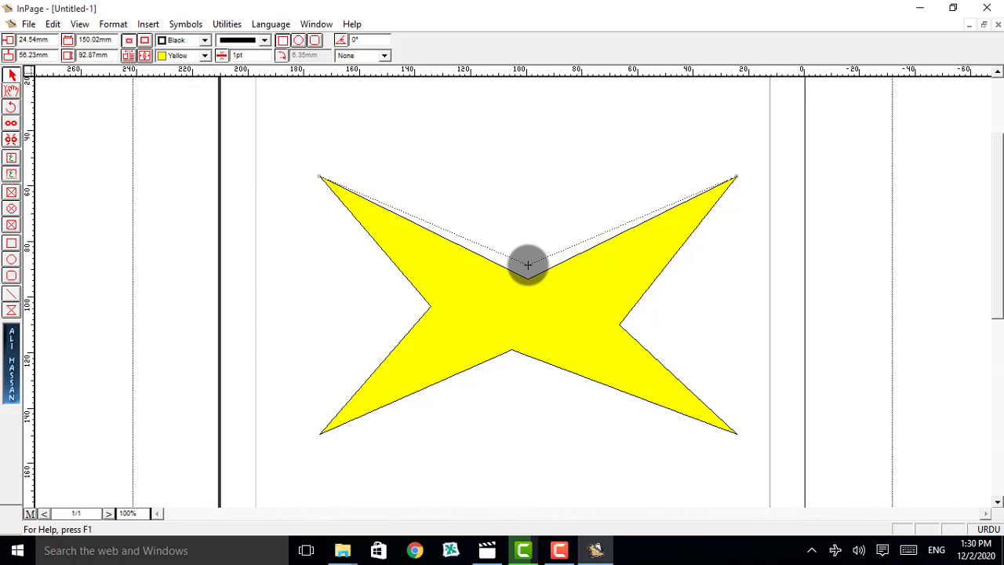
pyautogui.moveTo(528, 265); pyautogui.dragTo(527, 265)
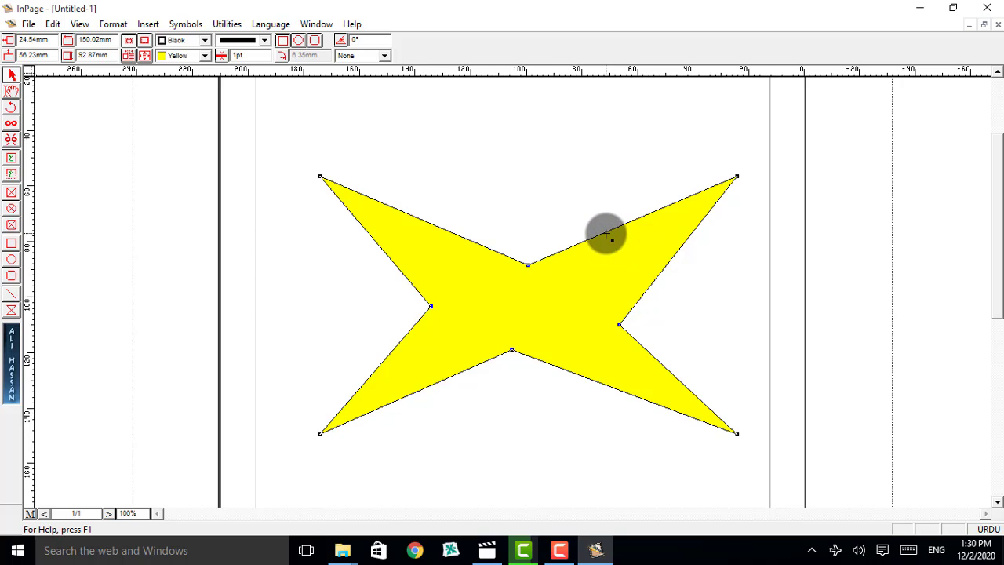
pyautogui.moveTo(606, 234); pyautogui.dragTo(520, 187)
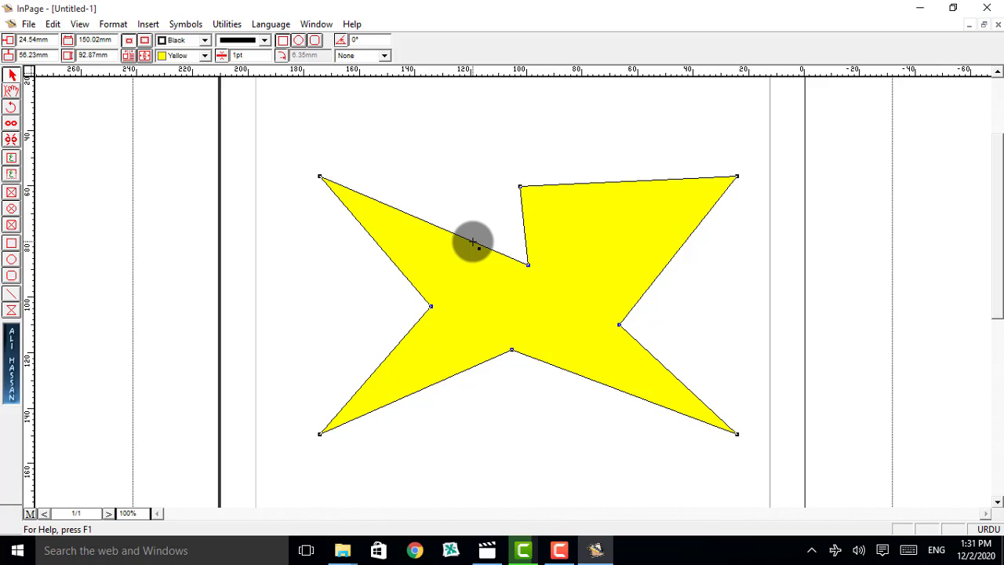
pyautogui.moveTo(472, 242); pyautogui.dragTo(479, 194)
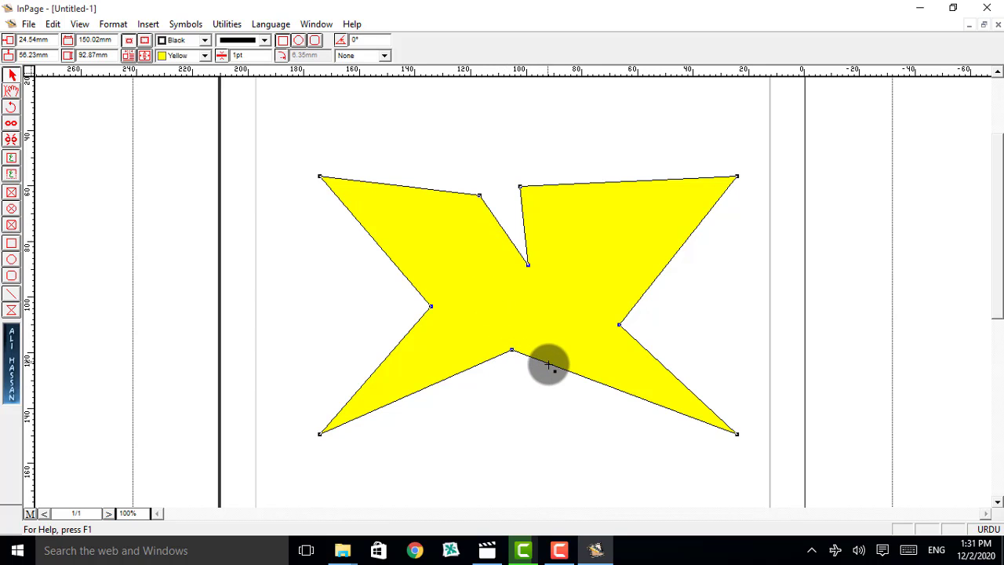
# Step: Pull a new corner from the edge right of the bottom notch up beneath the top notch, and move the bottom notch's point to the upper left
pyautogui.moveTo(548, 363); pyautogui.dragTo(530, 287)
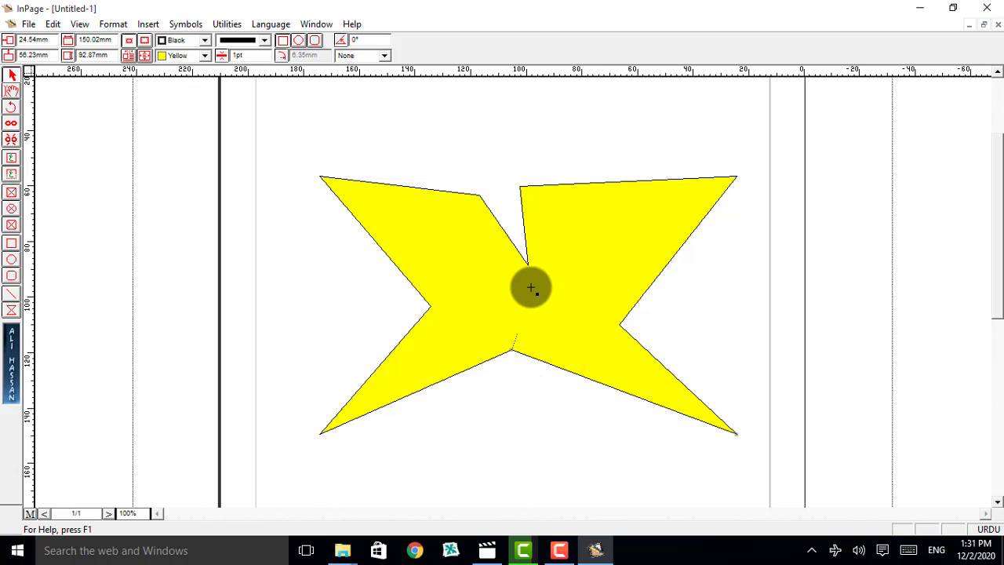
pyautogui.click(511, 349)
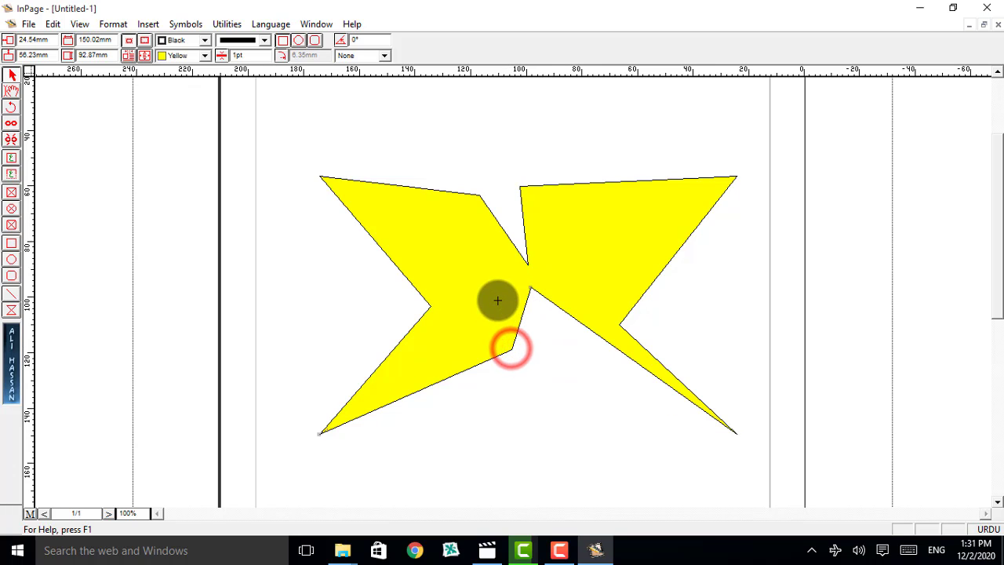
pyautogui.moveTo(460, 230); pyautogui.dragTo(455, 223)
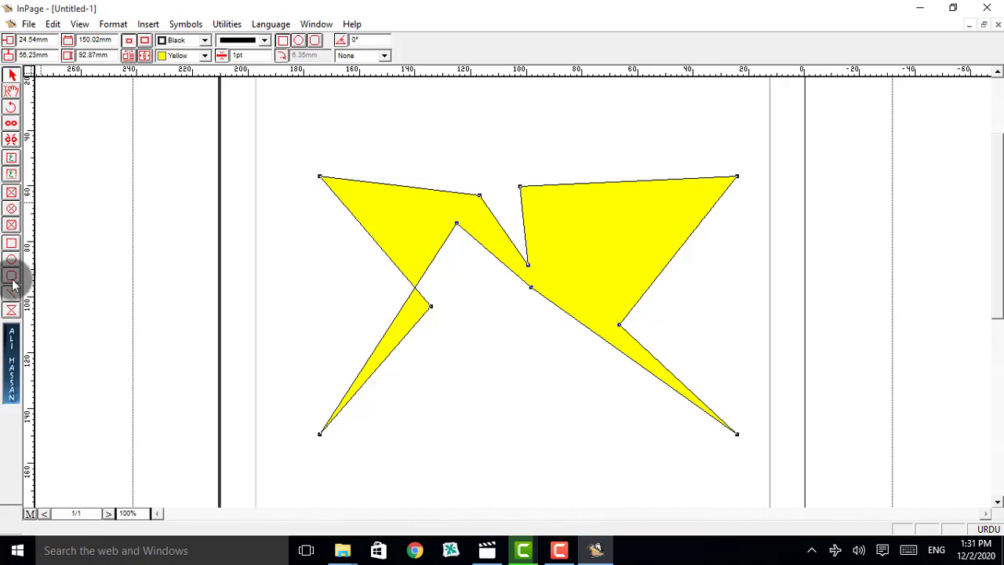
# Step: Delete the yellow polygon from the page
pyautogui.click(12, 310)
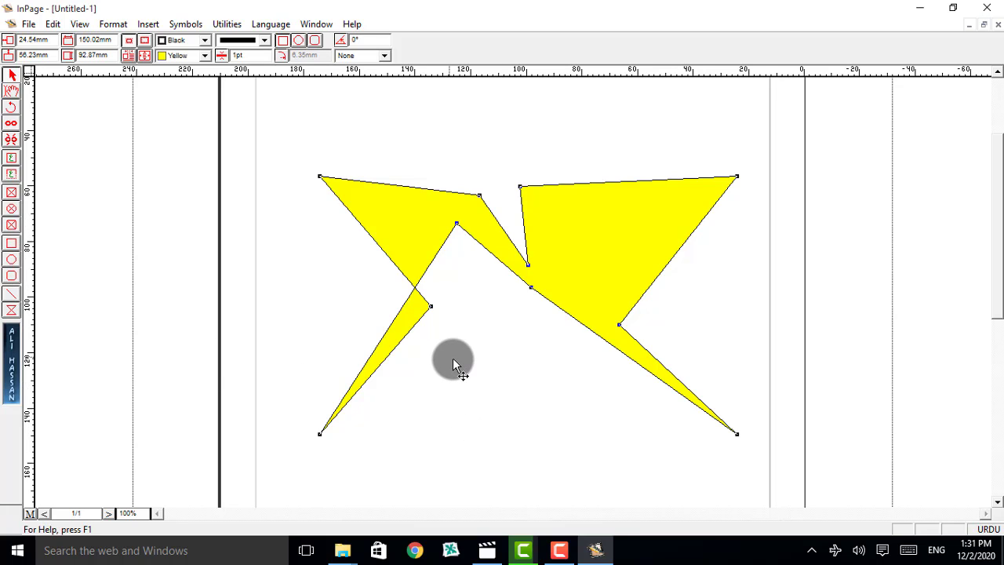
pyautogui.press('Delete')
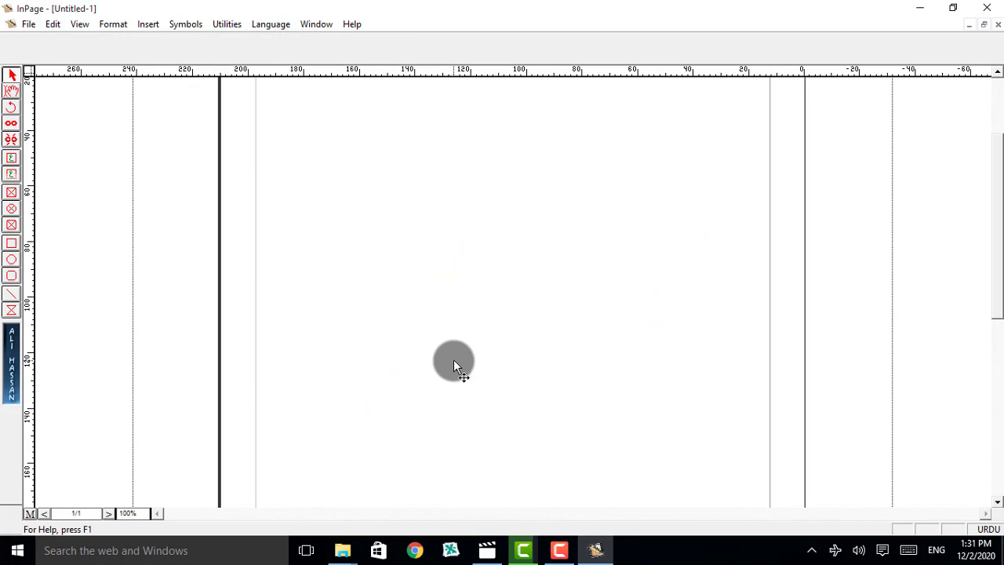